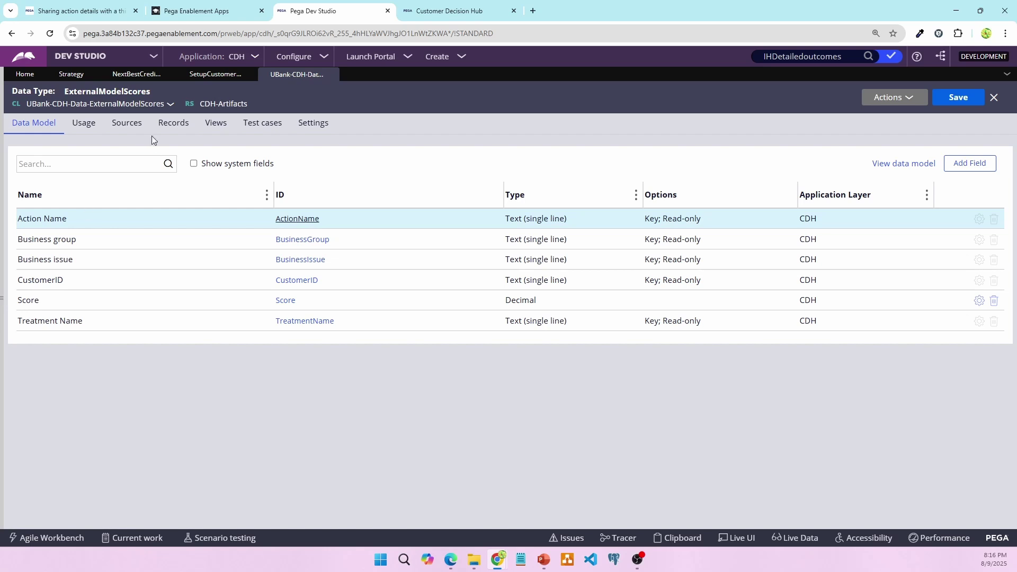
Review the records of the ExternalModelScores data type, covering each customer's treatments and scores.
{"action": "left_click", "coordinate": [175, 125]}
{"action": "scroll", "coordinate": [473, 285], "scroll_direction": "down", "scroll_amount": 3}
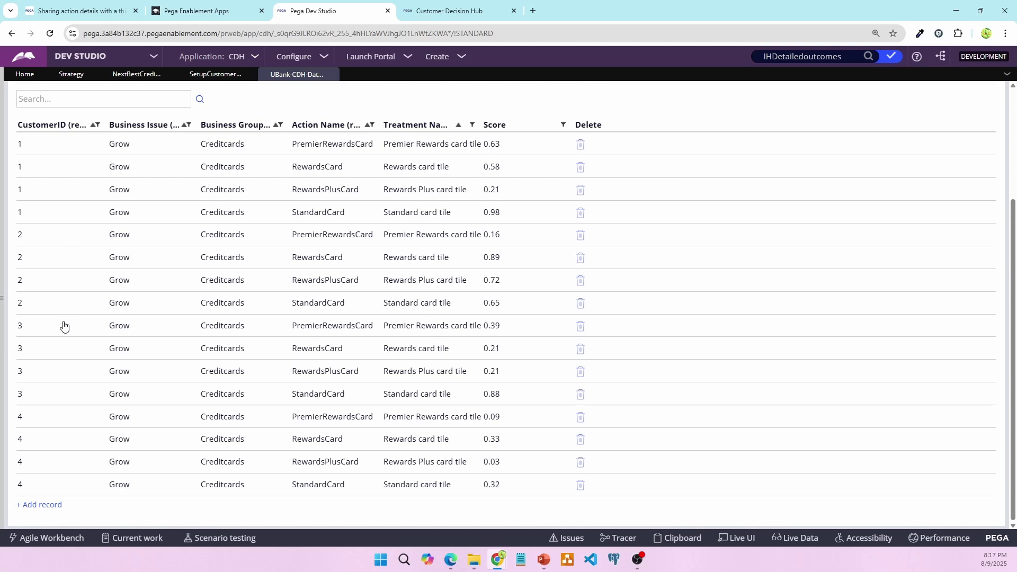
{"action": "scroll", "coordinate": [154, 358], "scroll_direction": "up", "scroll_amount": 3}
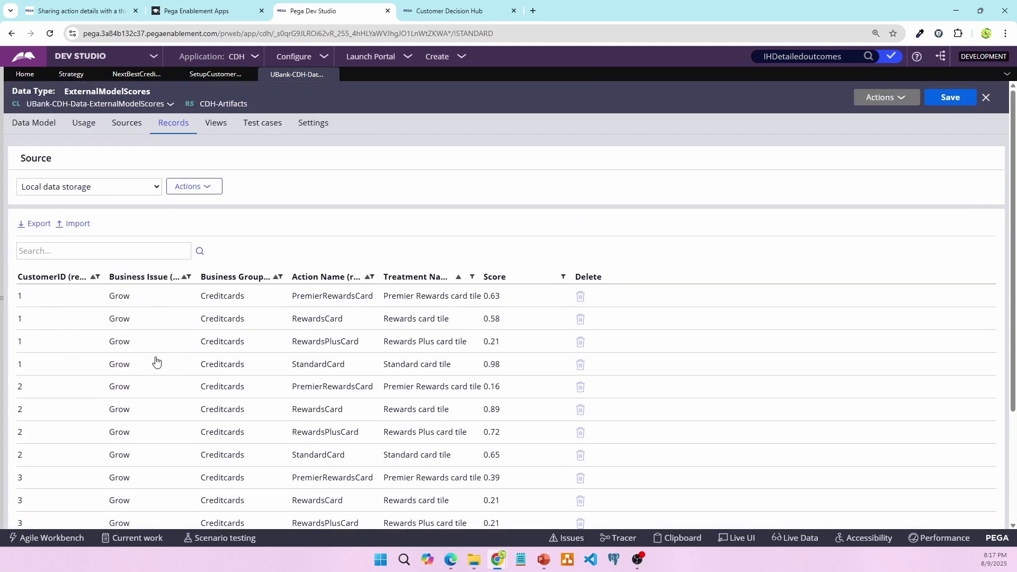
{"action": "scroll", "coordinate": [286, 181], "scroll_direction": "down", "scroll_amount": 3}
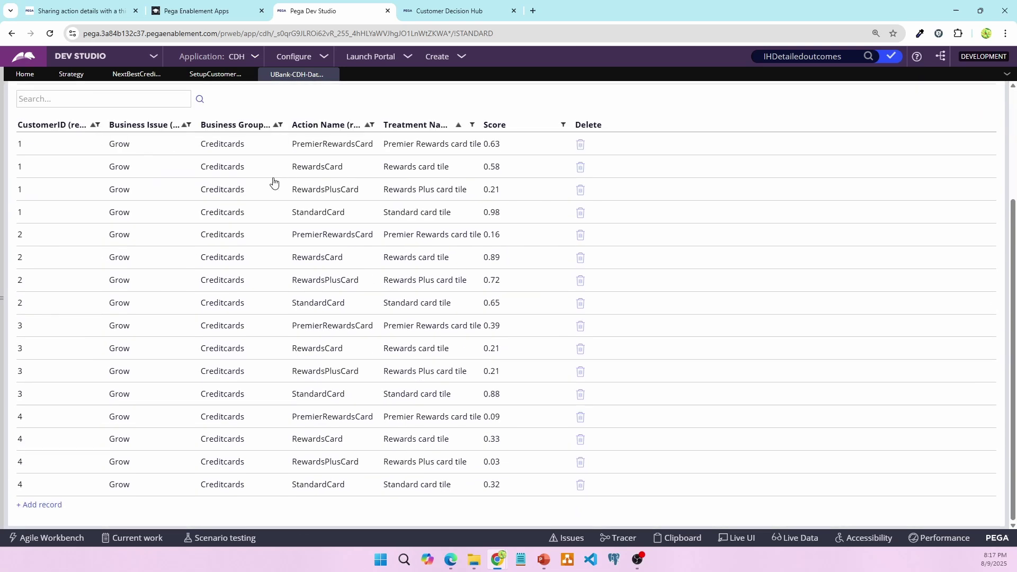
Examine the SetupCustomerData data transform, especially how external model scores are appended to the customer page and under which condition.
{"action": "left_click", "coordinate": [215, 74]}
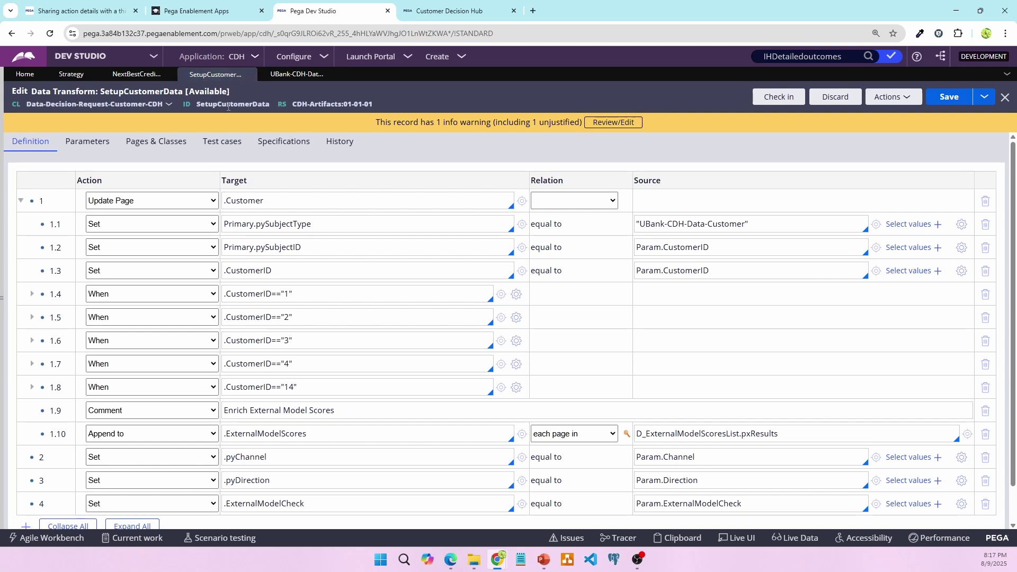
{"action": "double_click", "coordinate": [227, 104]}
{"action": "scroll", "coordinate": [325, 268], "scroll_direction": "down", "scroll_amount": 1}
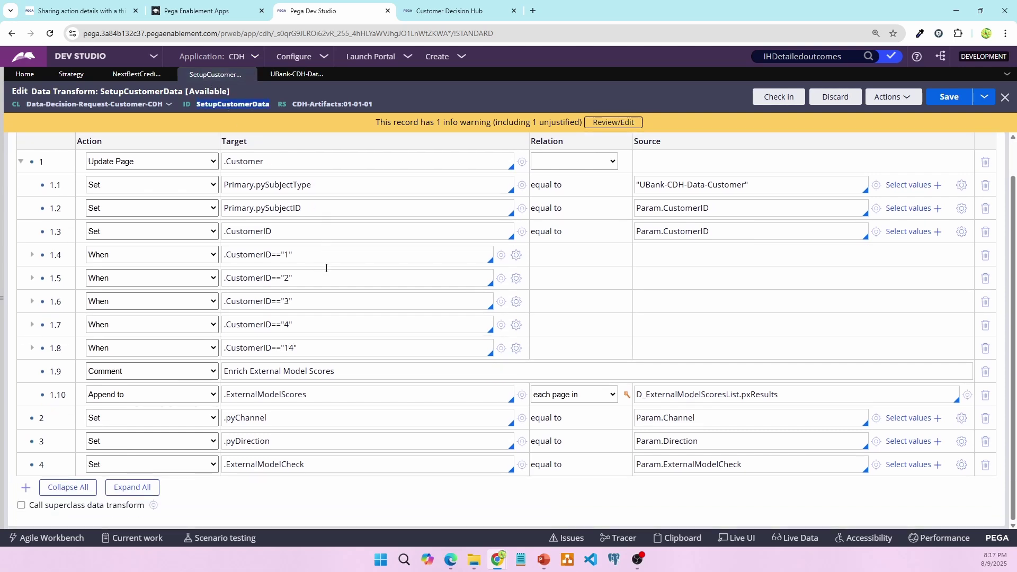
{"action": "left_click", "coordinate": [268, 162]}
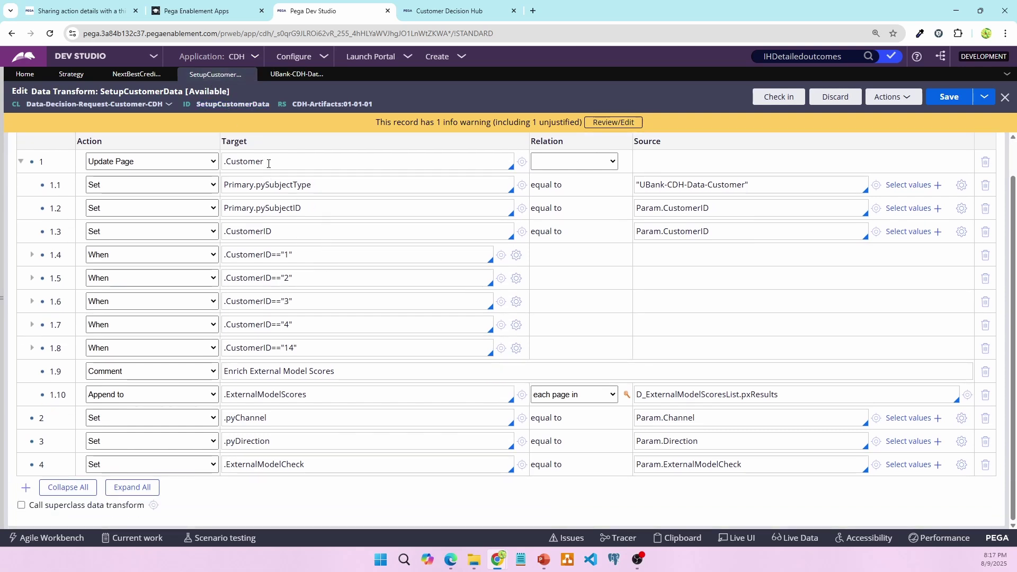
{"action": "double_click", "coordinate": [330, 399]}
{"action": "triple_click", "coordinate": [330, 398]}
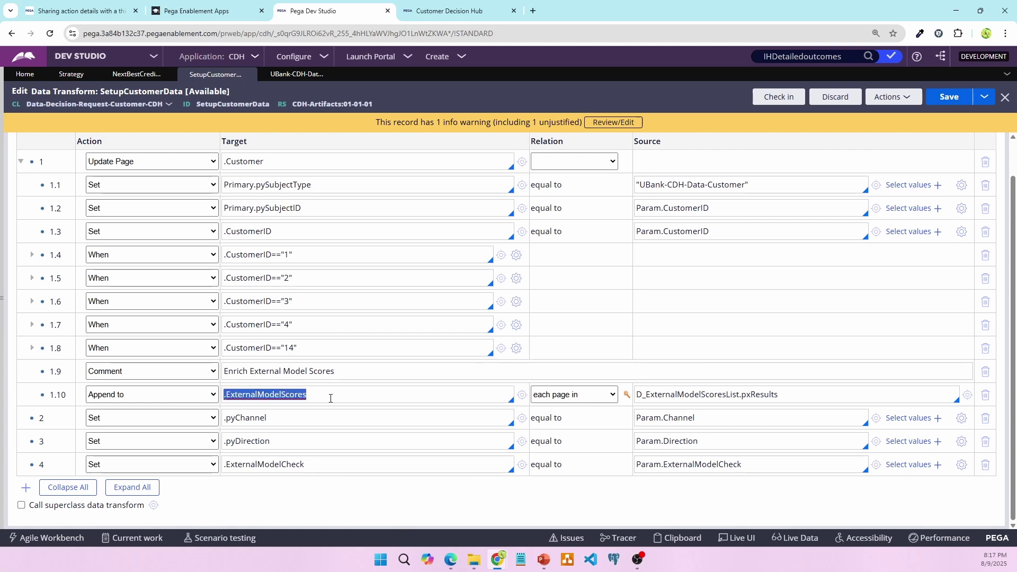
{"action": "left_click_drag", "start_coordinate": [637, 394], "coordinate": [831, 393]}
{"action": "left_click", "coordinate": [821, 392]}
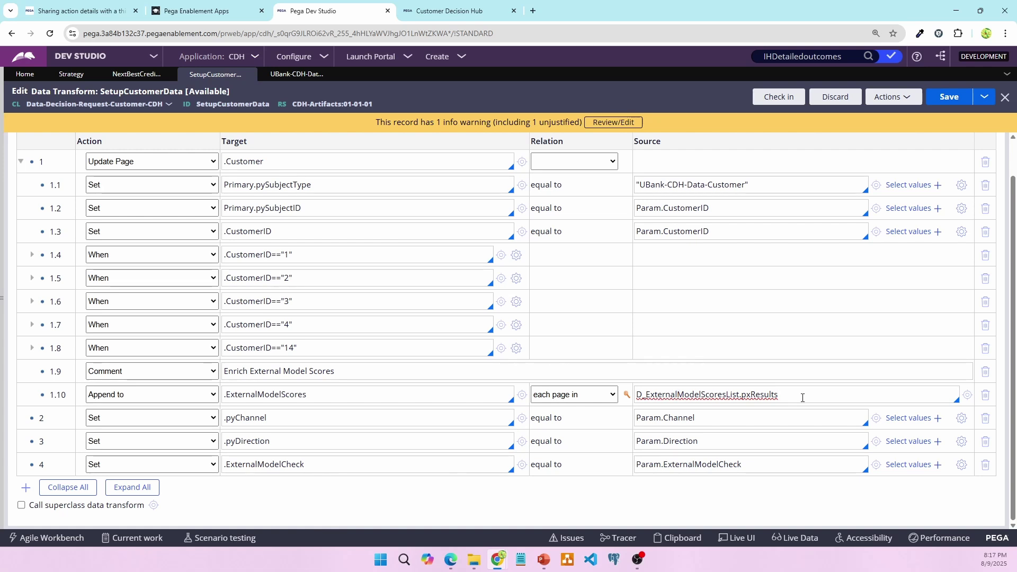
{"action": "left_click", "coordinate": [626, 394]}
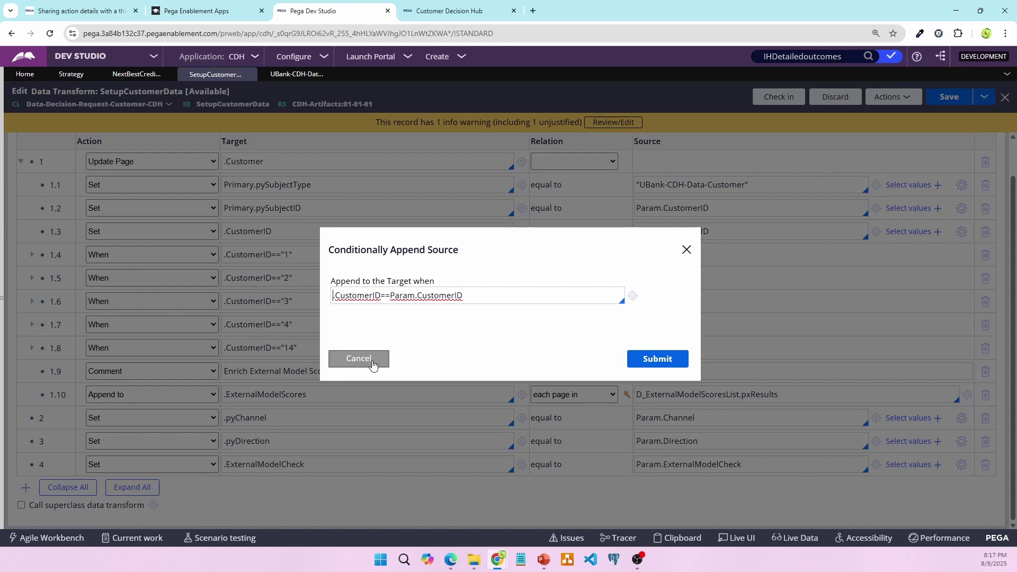
{"action": "left_click", "coordinate": [371, 359]}
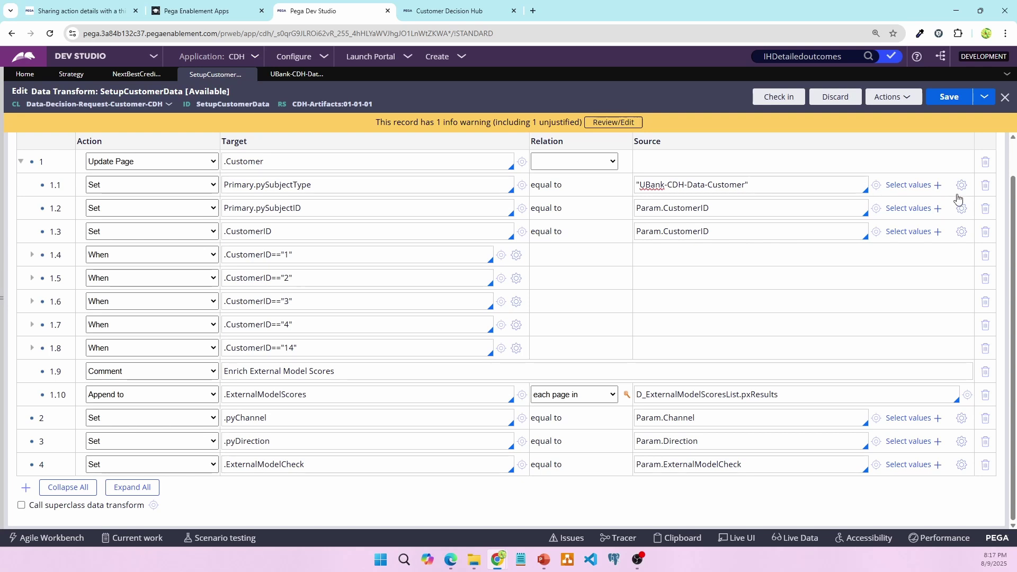
Delete the rows setting Primary.pySubjectType and Primary.pySubjectID from the SetupCustomerData data transform and save it.
{"action": "left_click", "coordinate": [983, 186]}
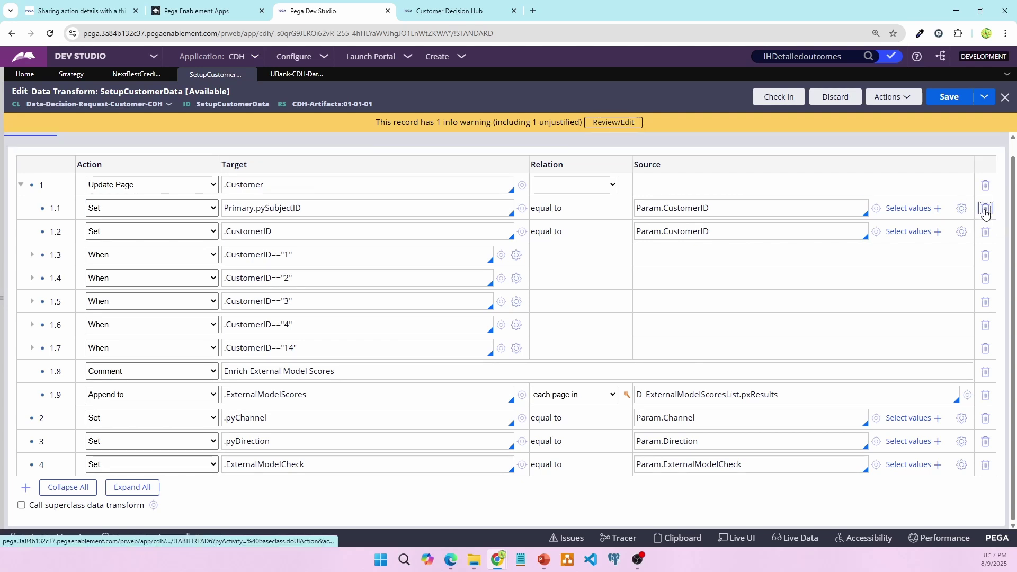
{"action": "left_click", "coordinate": [953, 97]}
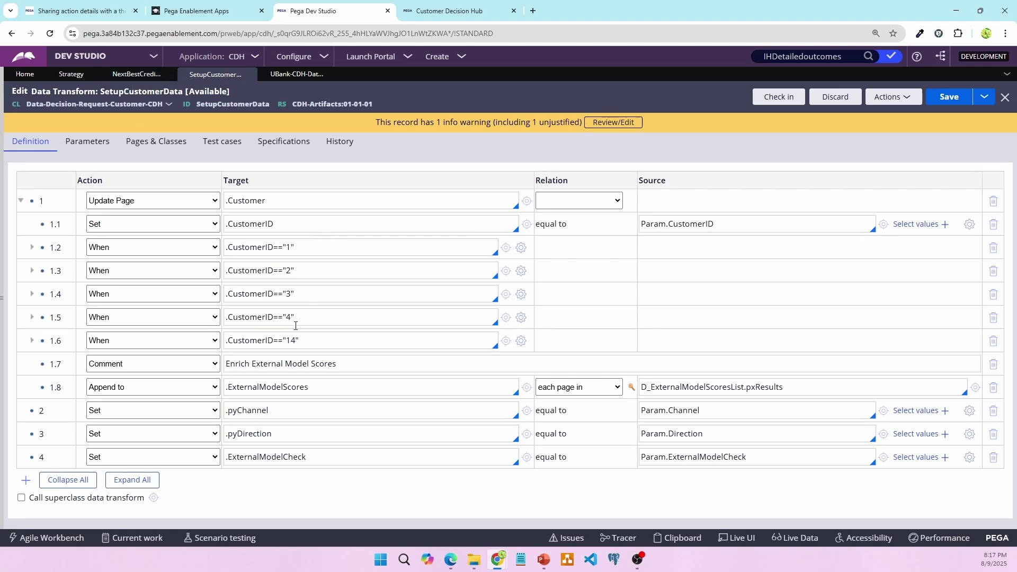
Examine the ExternalModelCheck parameter of the data transform and the row that sets the .ExternalModelCheck property from it.
{"action": "left_click", "coordinate": [321, 387]}
{"action": "left_click", "coordinate": [83, 147]}
{"action": "left_click", "coordinate": [125, 337]}
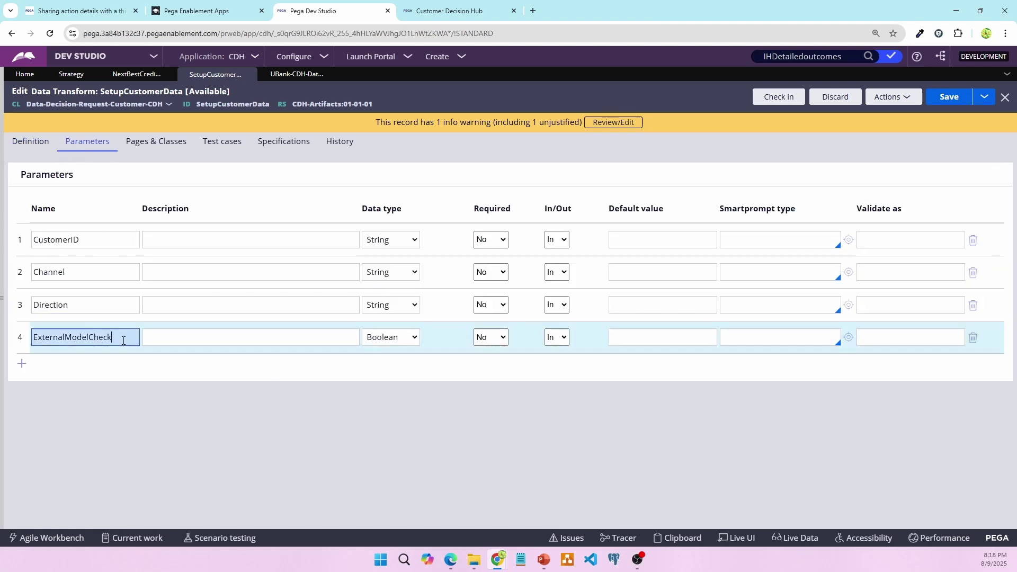
{"action": "double_click", "coordinate": [125, 338]}
{"action": "left_click", "coordinate": [30, 142]}
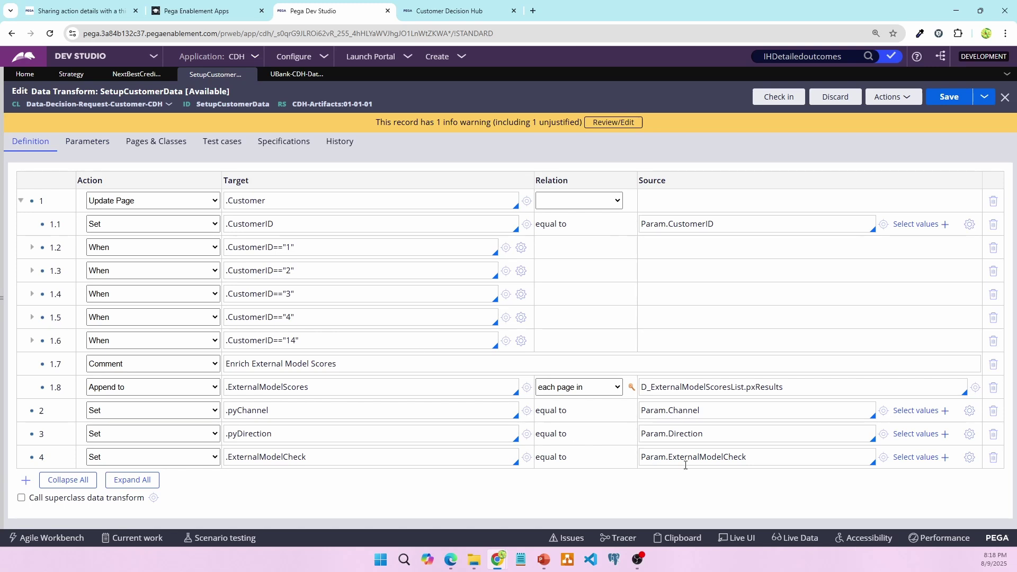
{"action": "triple_click", "coordinate": [271, 457]}
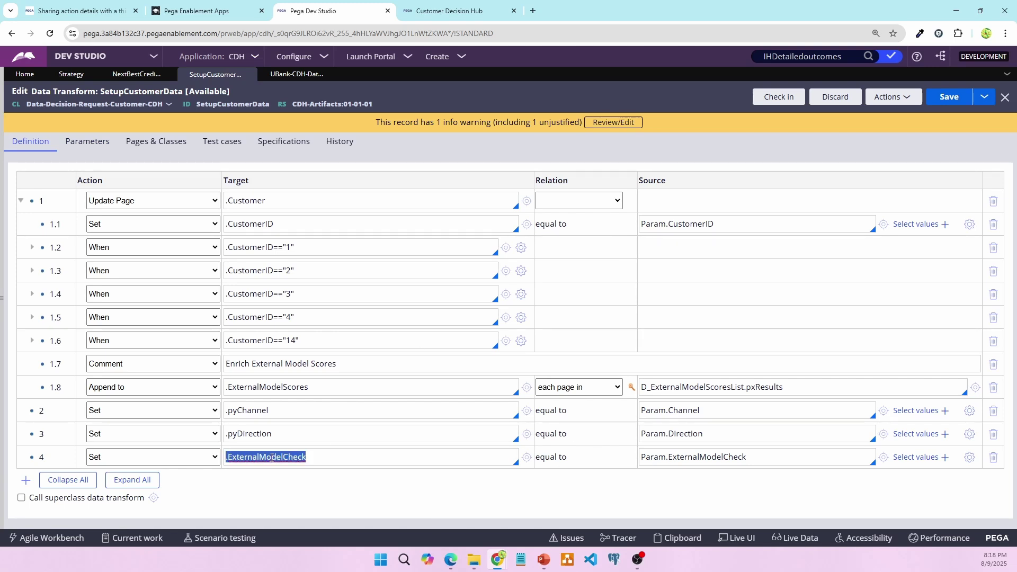
{"action": "left_click", "coordinate": [339, 461]}
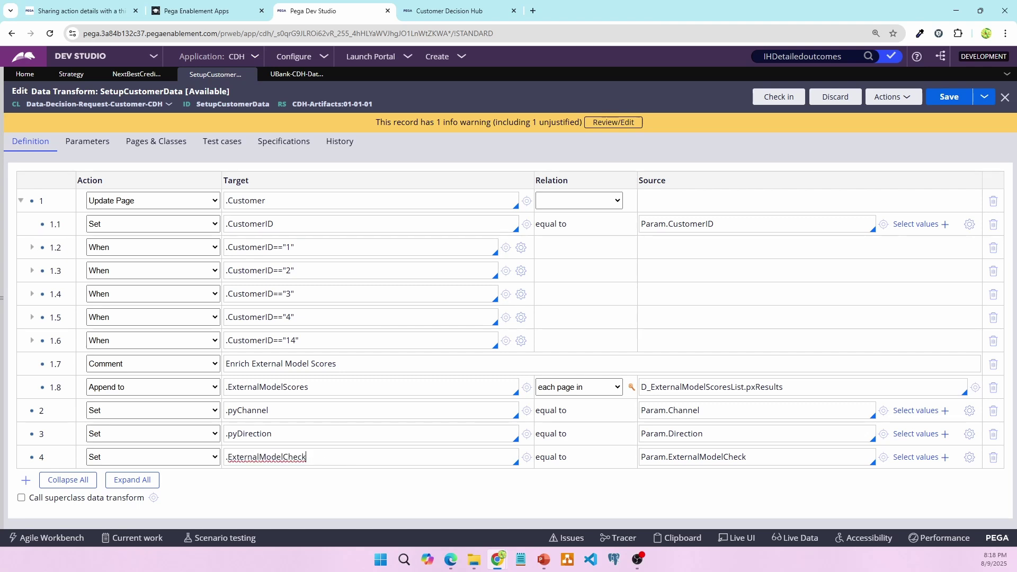
{"action": "key", "text": "alt+Tab"}
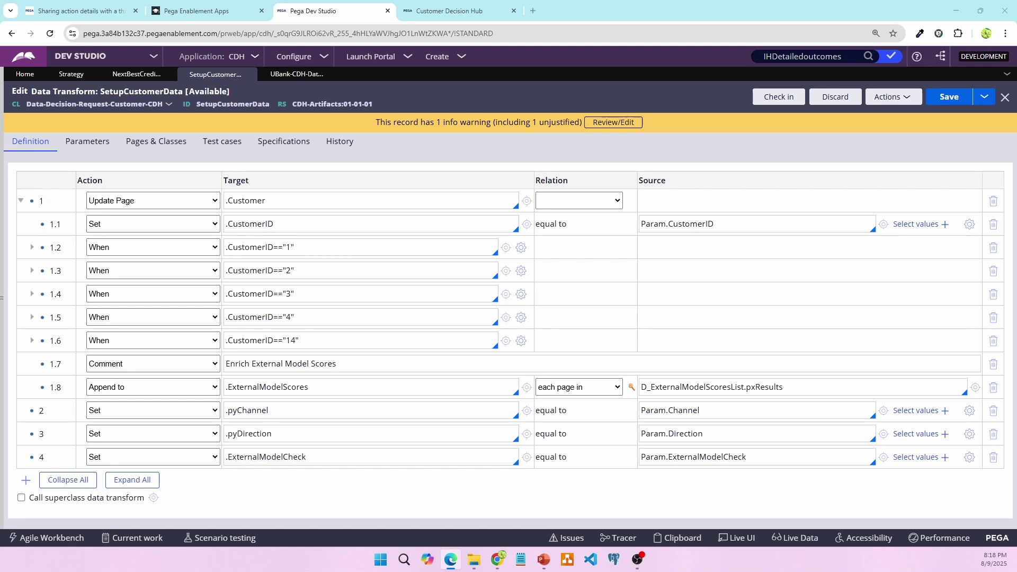
{"action": "double_click", "coordinate": [318, 458]}
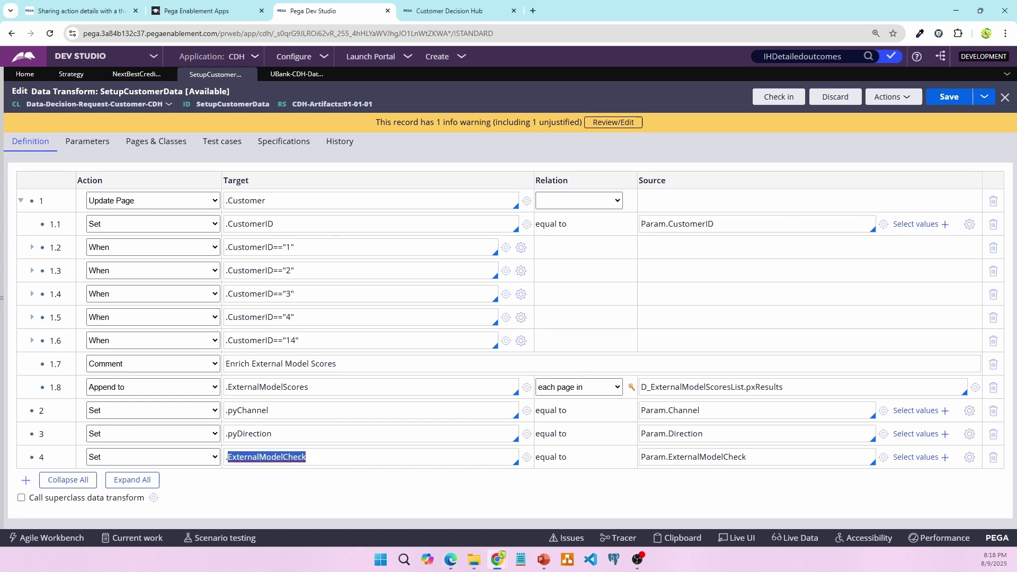
{"action": "key", "text": "alt+Tab"}
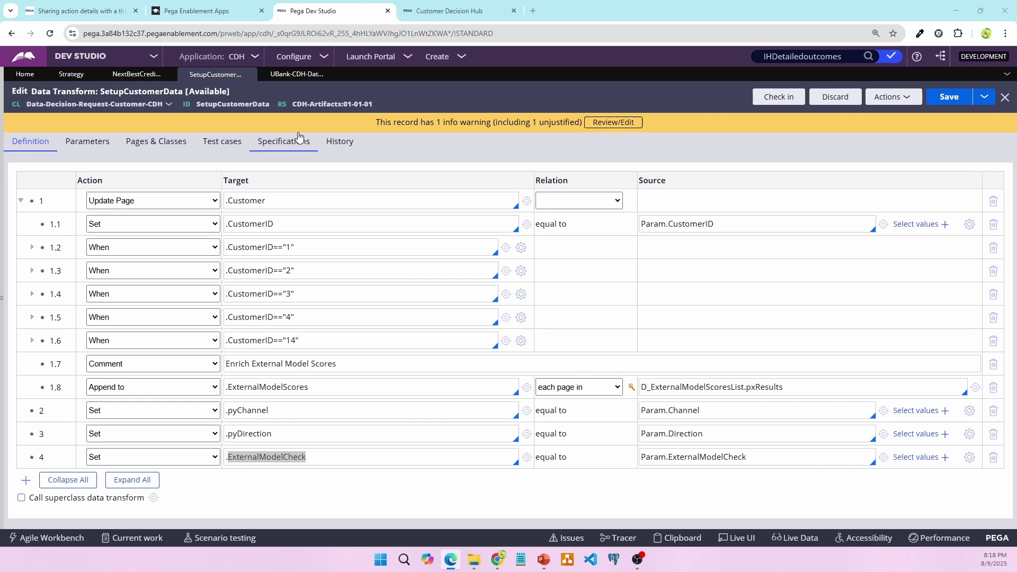
Starting from the NextBestCreditCard_V3 strategy record, create and open a new strategy labelled ExternalModelScoresCheck_V2.
{"action": "left_click", "coordinate": [127, 77]}
{"action": "left_click", "coordinate": [127, 77]}
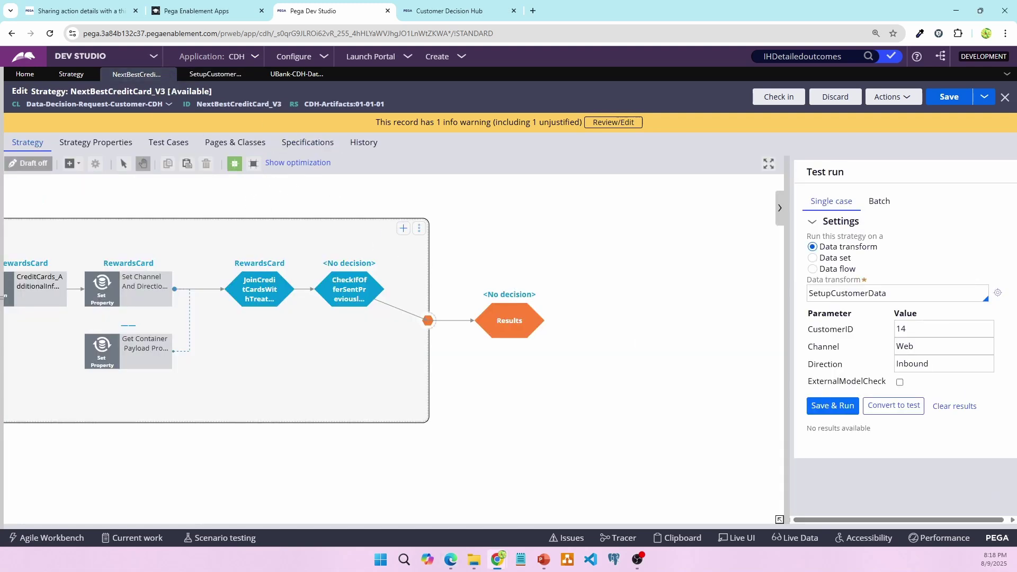
{"action": "key", "text": "alt+Tab"}
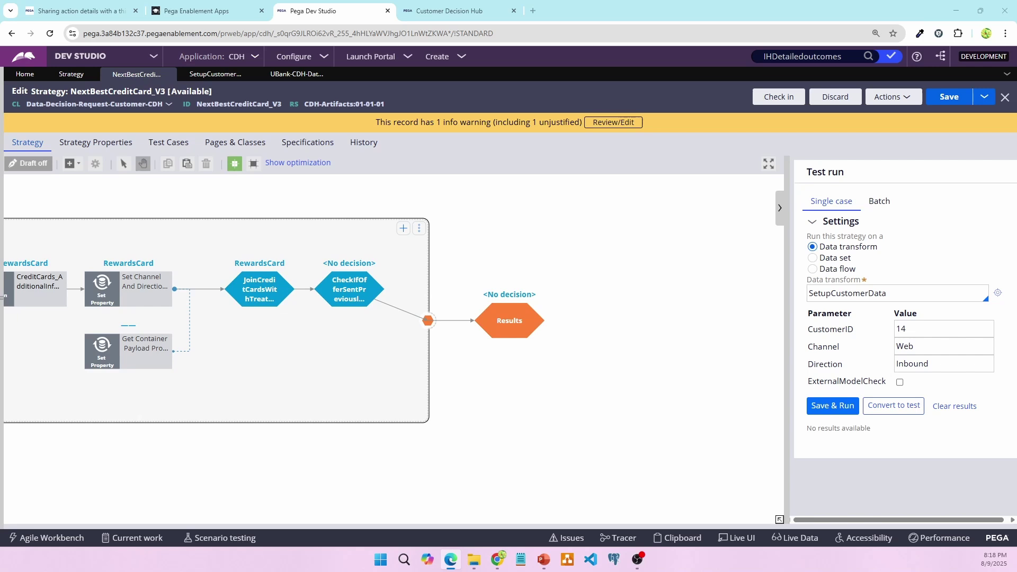
{"action": "left_click", "coordinate": [903, 97]}
{"action": "left_click", "coordinate": [866, 263]}
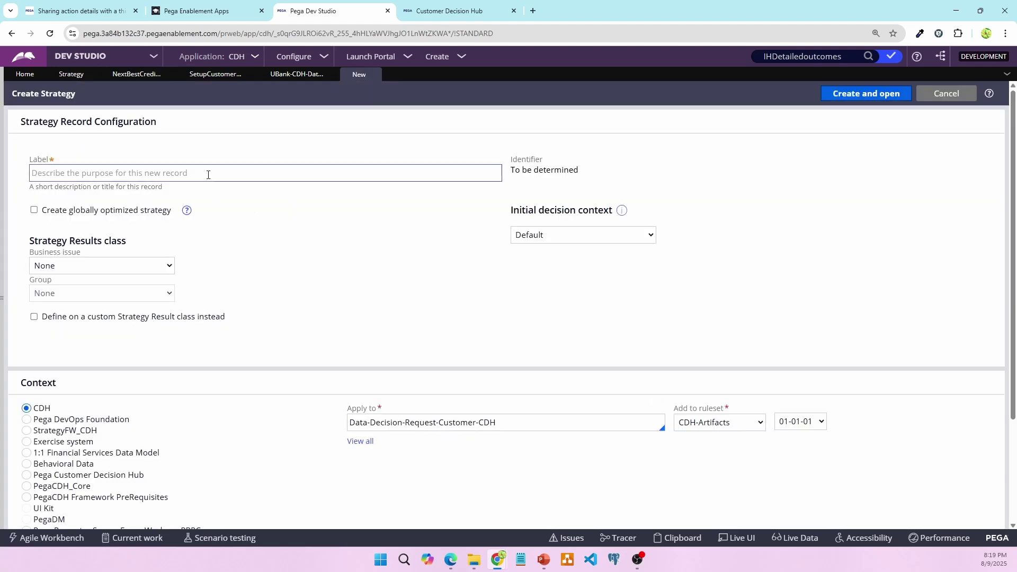
{"action": "left_click", "coordinate": [208, 175]}
{"action": "type", "text": "ExternalModelScoresCheck"}
{"action": "key", "text": "Tab"}
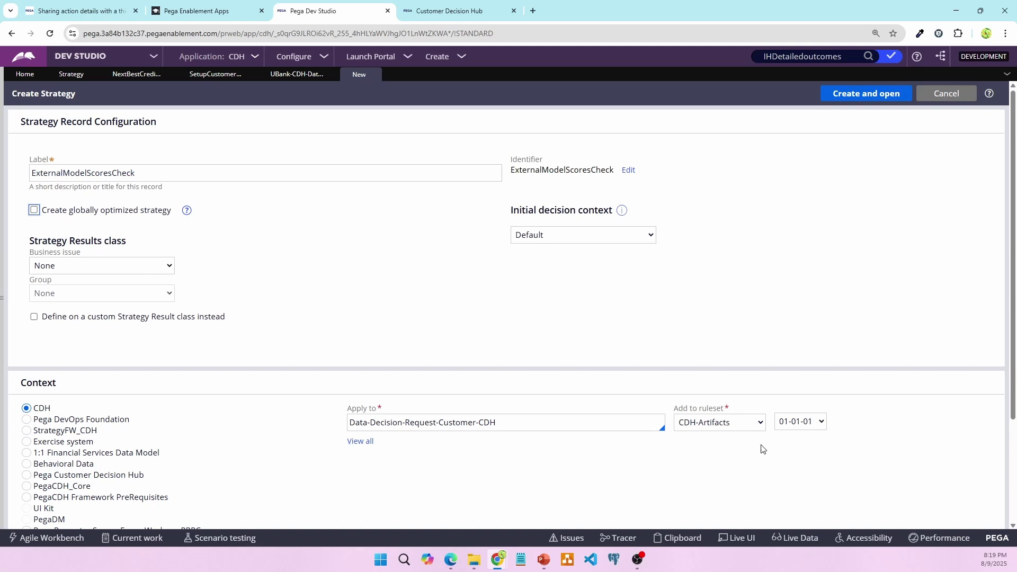
{"action": "left_click", "coordinate": [198, 167]}
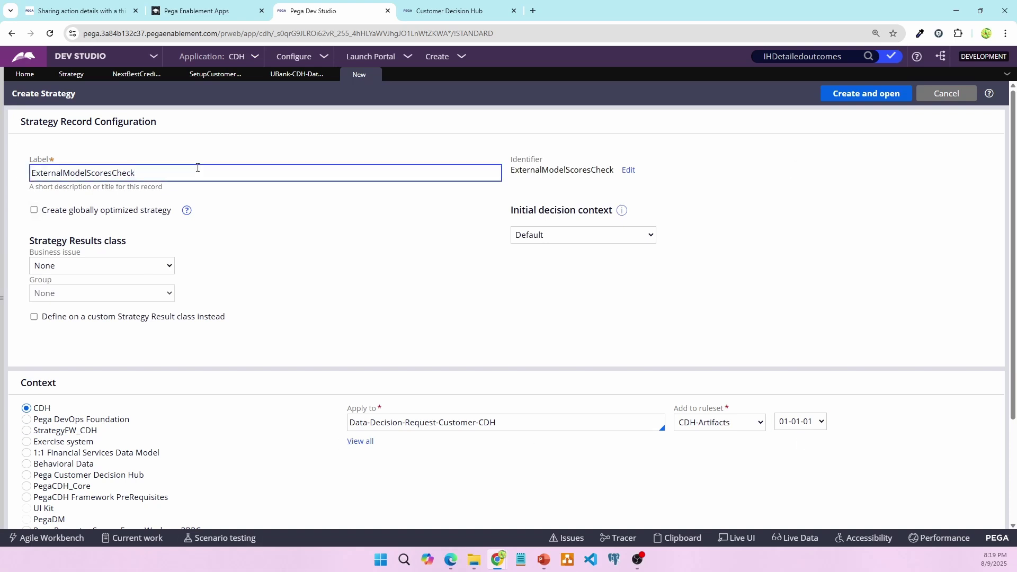
{"action": "type", "text": "_V2"}
{"action": "key", "text": "Tab"}
{"action": "left_click", "coordinate": [870, 96]}
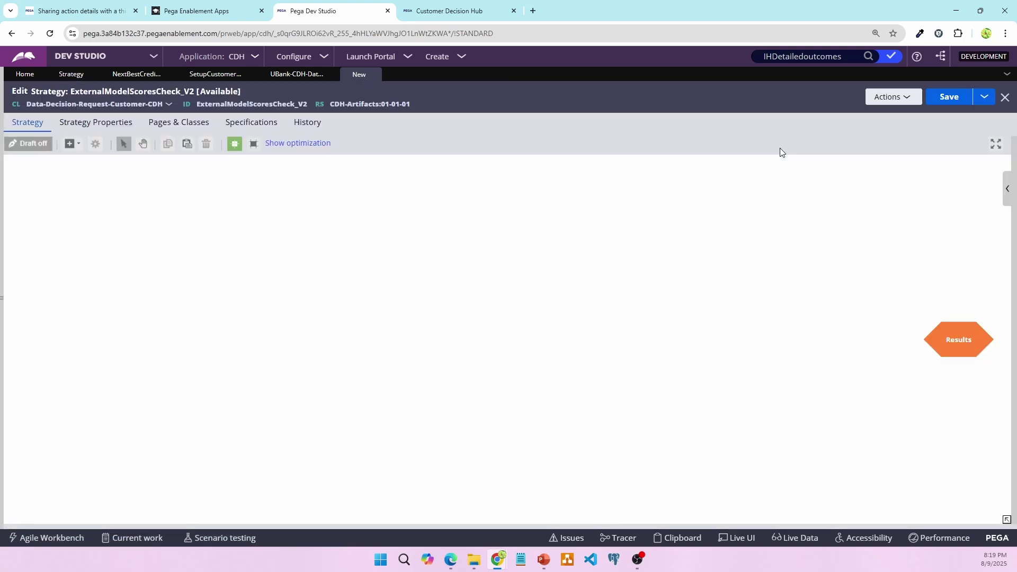
Enable external input on the strategy canvas and move the External Input component to the middle, well away from Results.
{"action": "right_click", "coordinate": [465, 300]}
{"action": "mouse_move", "coordinate": [466, 304]}
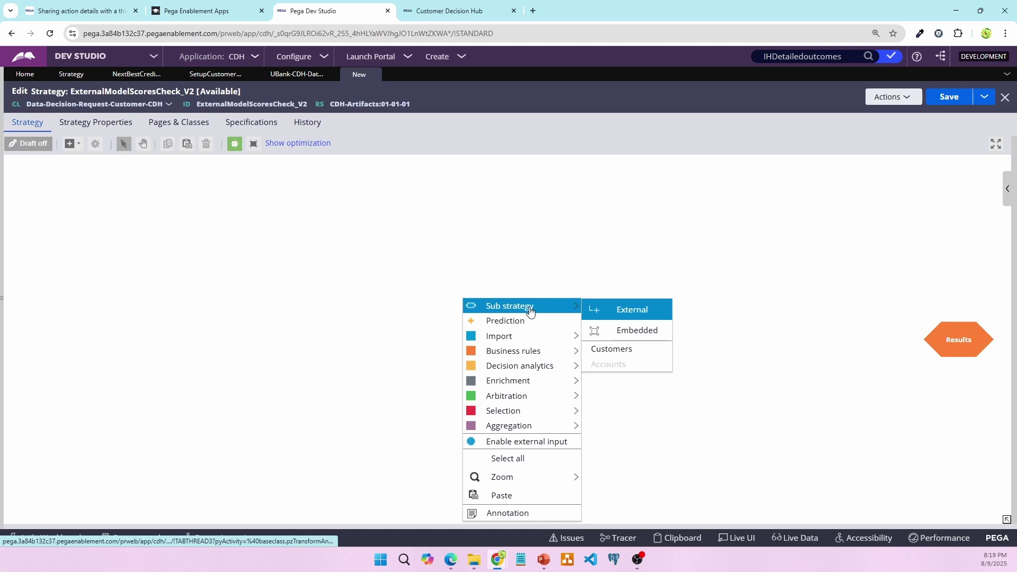
{"action": "left_click", "coordinate": [510, 441]}
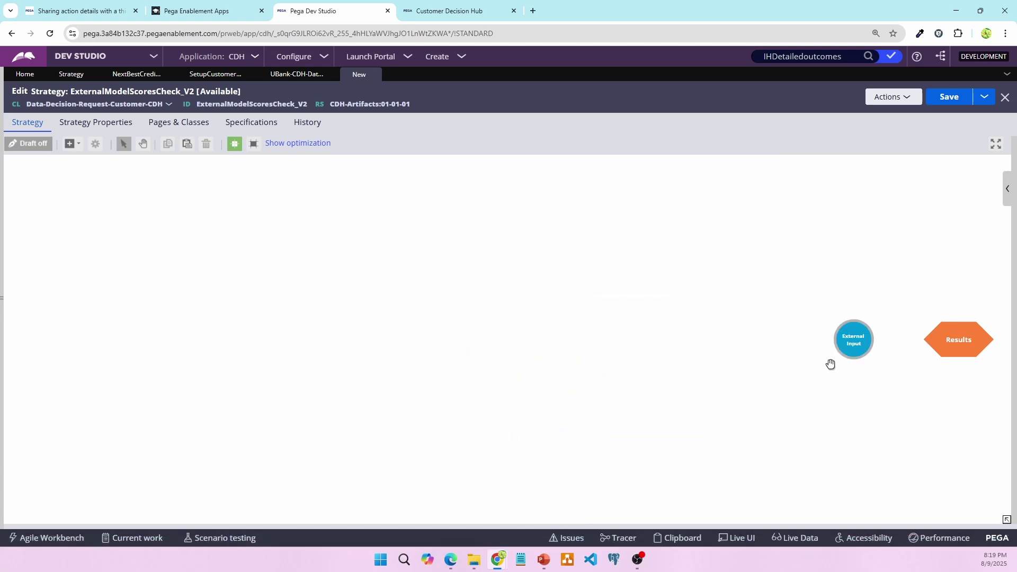
{"action": "left_click_drag", "start_coordinate": [850, 342], "coordinate": [478, 340]}
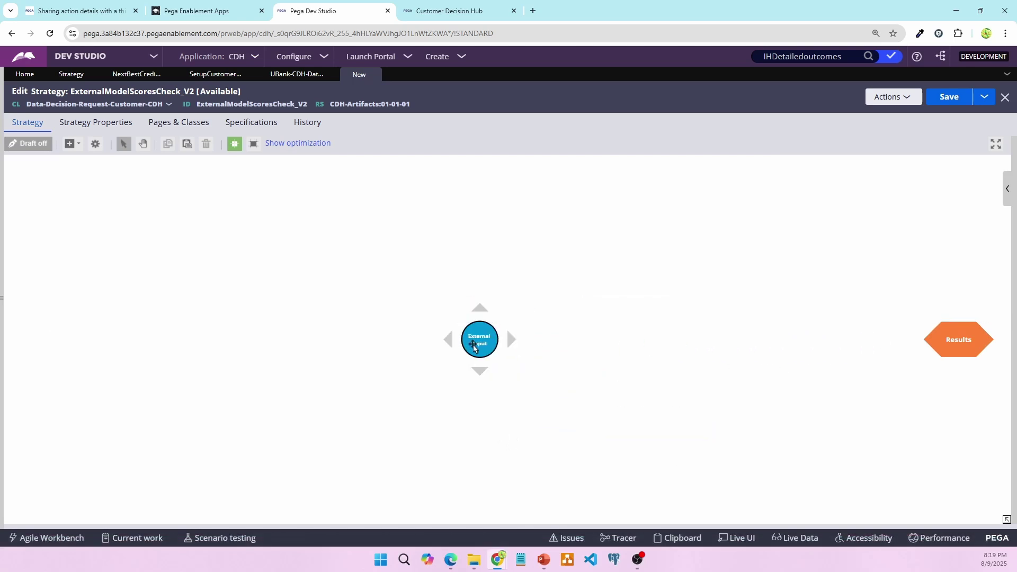
Add a Data Import component to the canvas above the External Input component.
{"action": "right_click", "coordinate": [509, 232]}
{"action": "mouse_move", "coordinate": [561, 265]}
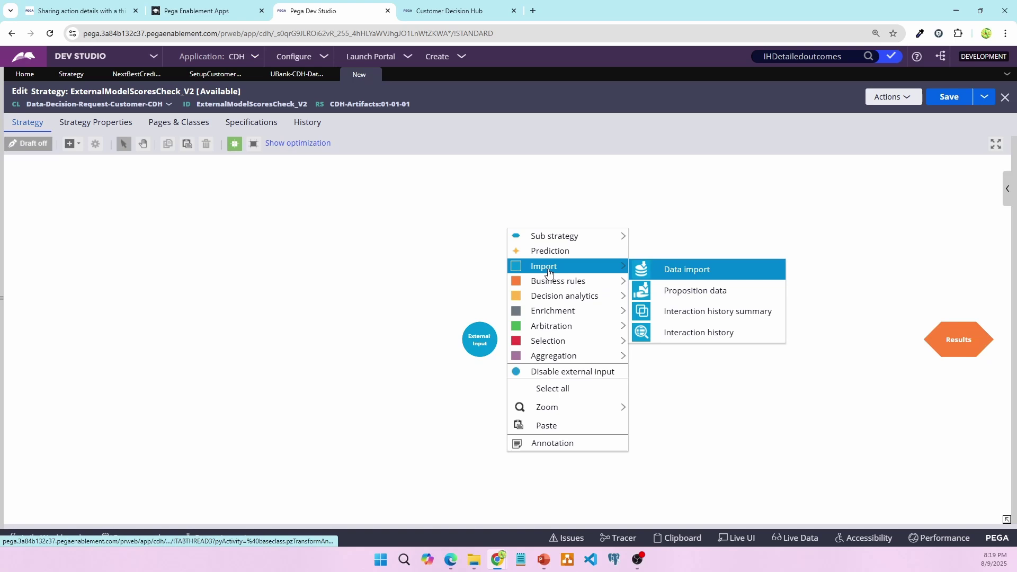
{"action": "left_click", "coordinate": [678, 271]}
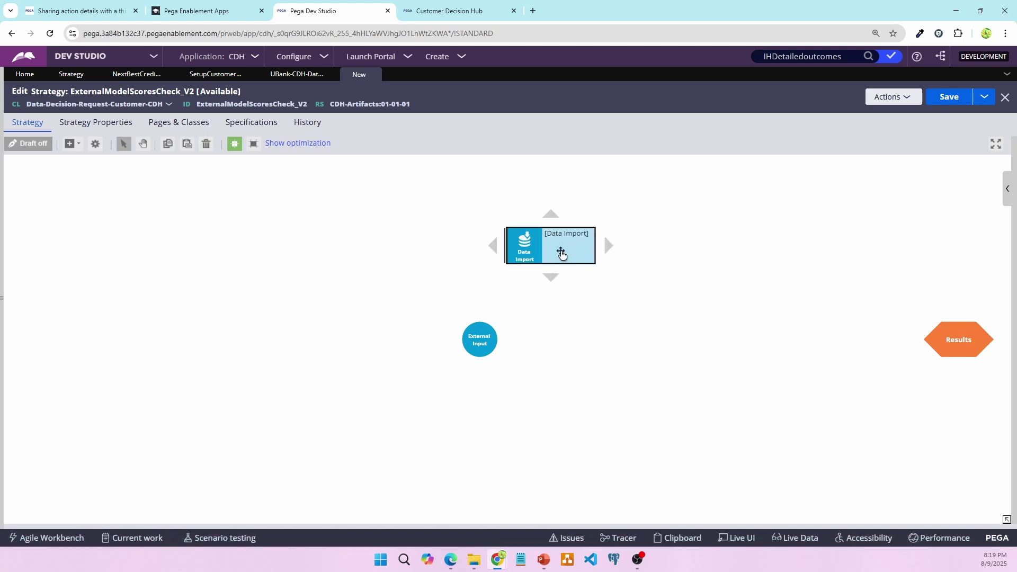
Set the Data Import component's source page to Primary.Customer.ExternalModelScores.
{"action": "double_click", "coordinate": [561, 254]}
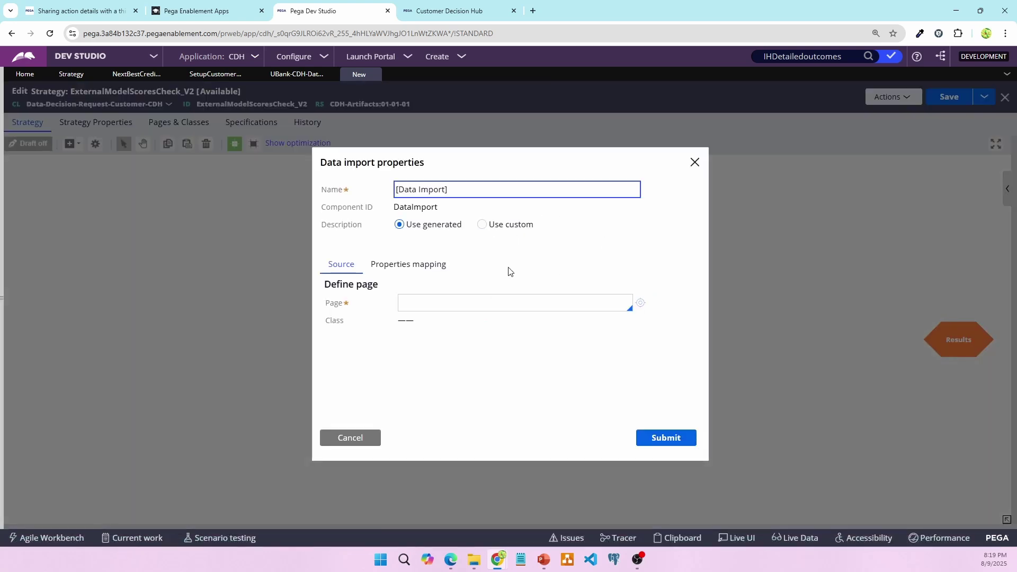
{"action": "left_click", "coordinate": [445, 303]}
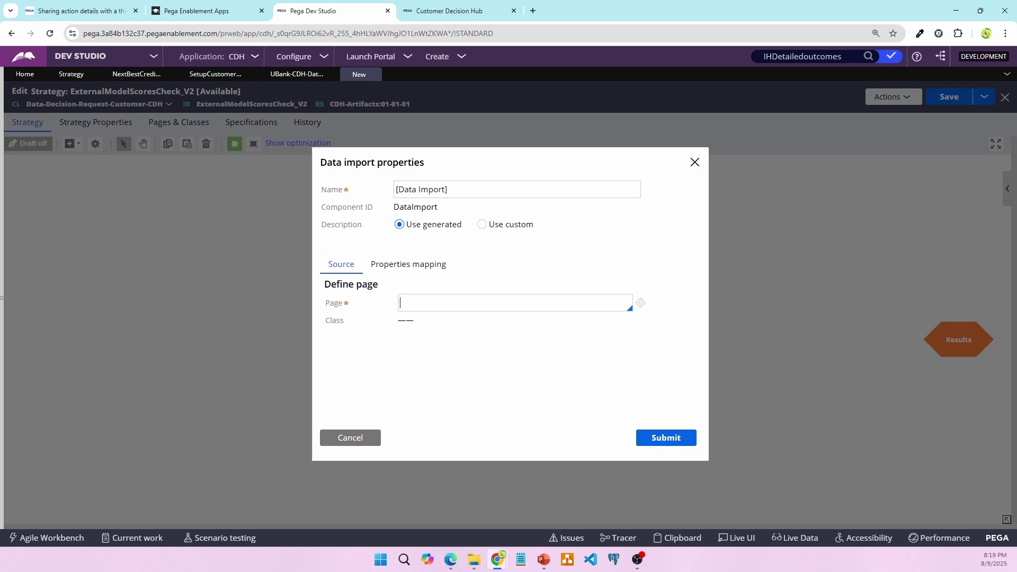
{"action": "key", "text": "alt+Tab"}
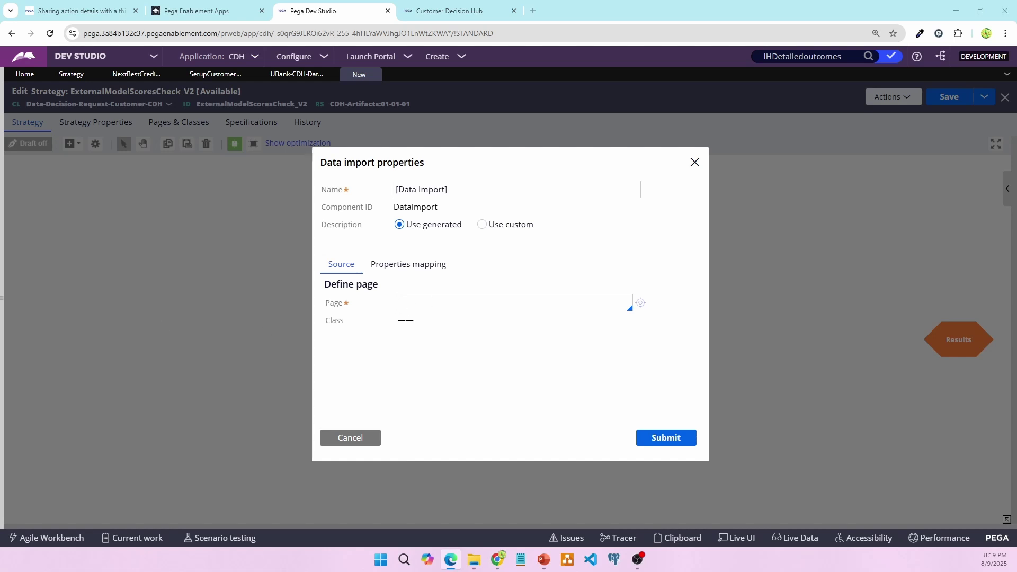
{"action": "left_click", "coordinate": [449, 306]}
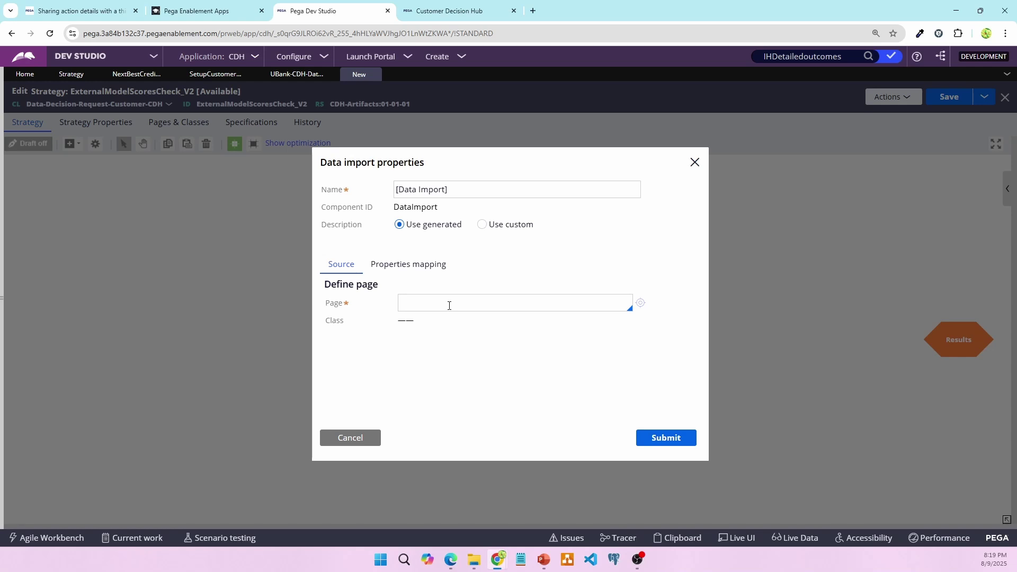
{"action": "type", "text": "Primary"}
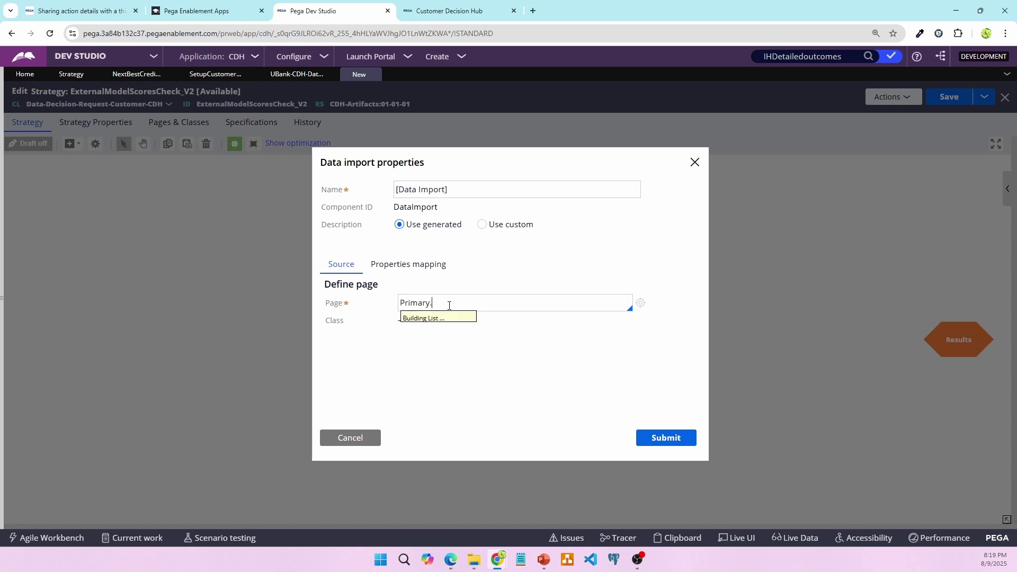
{"action": "type", "text": ".Cust"}
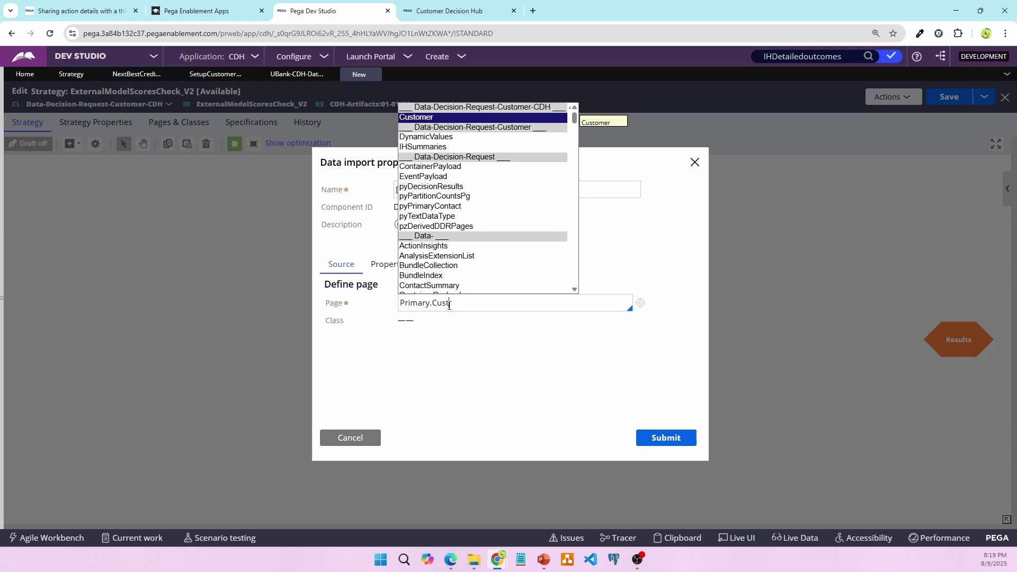
{"action": "type", "text": "pmer.Exte"}
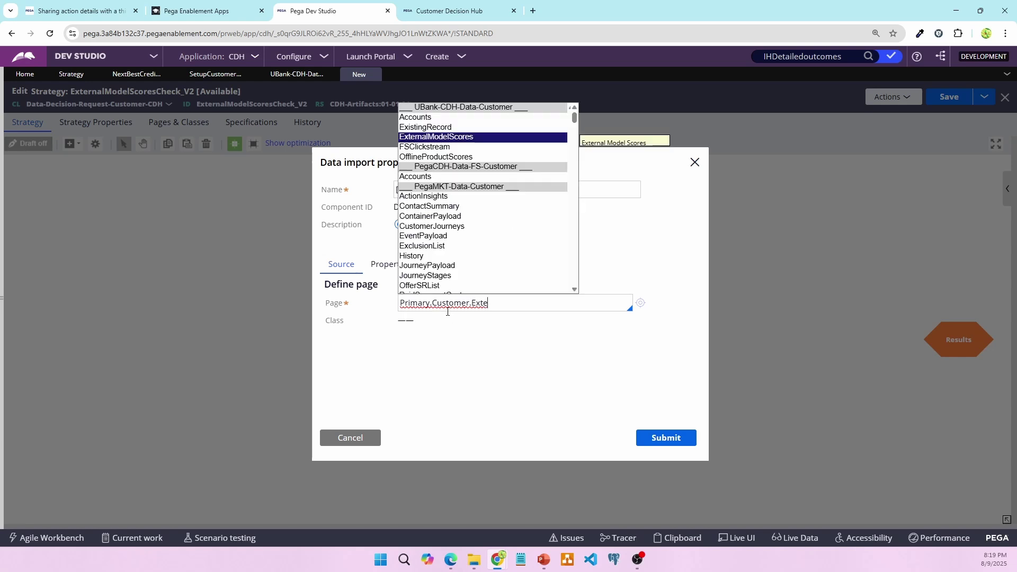
{"action": "key", "text": "Return"}
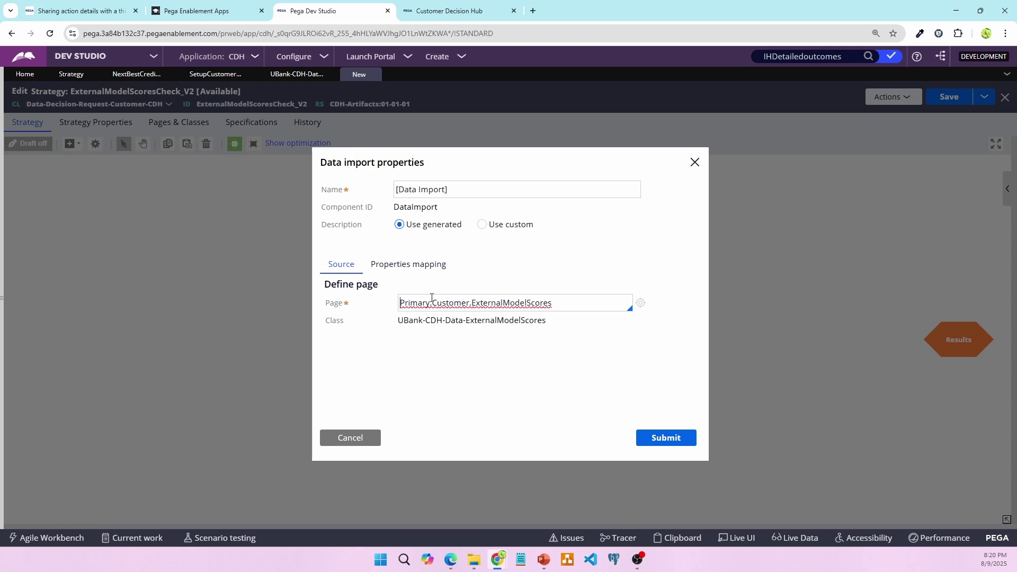
{"action": "triple_click", "coordinate": [562, 304]}
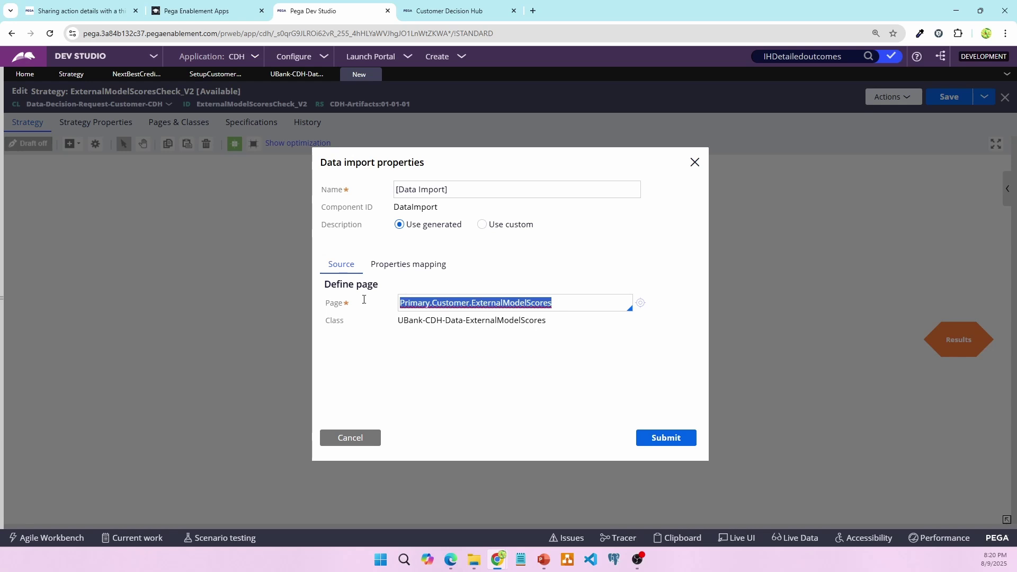
{"action": "key", "text": "alt+Tab"}
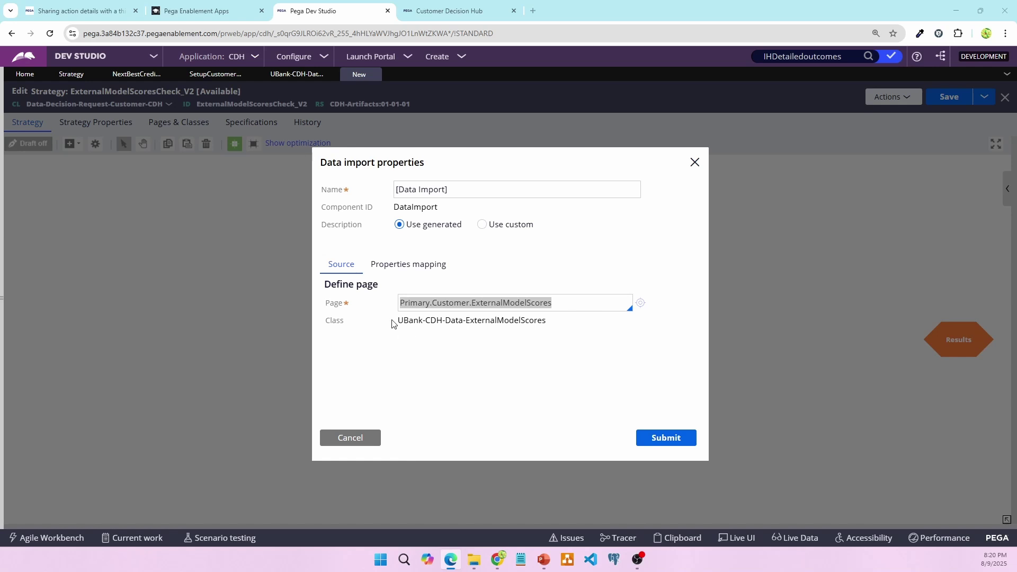
Begin the Data Import's properties mapping with one blank row, and check the ExternalModelScores records for the available fields.
{"action": "left_click", "coordinate": [414, 266]}
{"action": "left_click", "coordinate": [355, 307]}
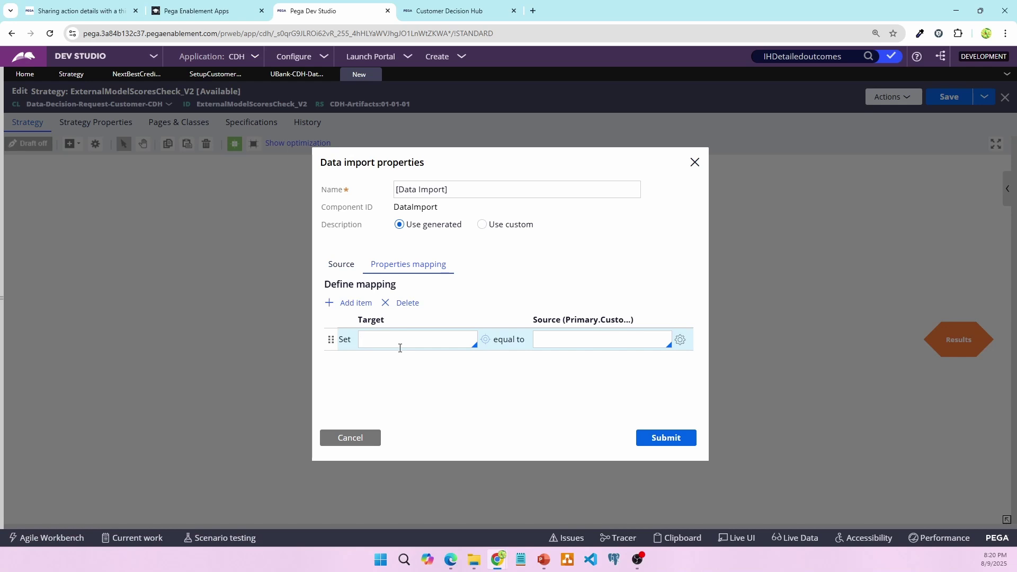
{"action": "left_click", "coordinate": [341, 265]}
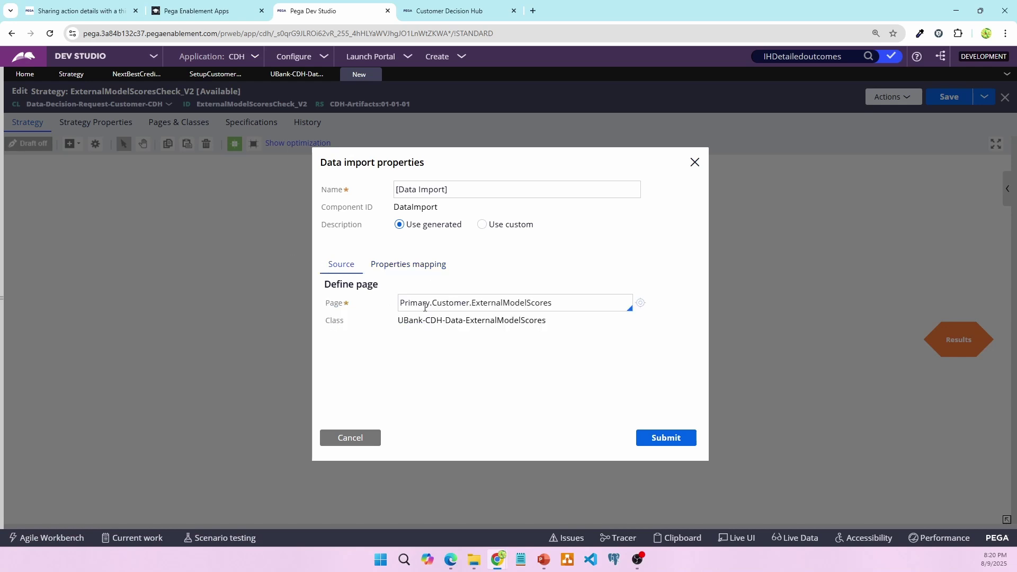
{"action": "left_click", "coordinate": [405, 266]}
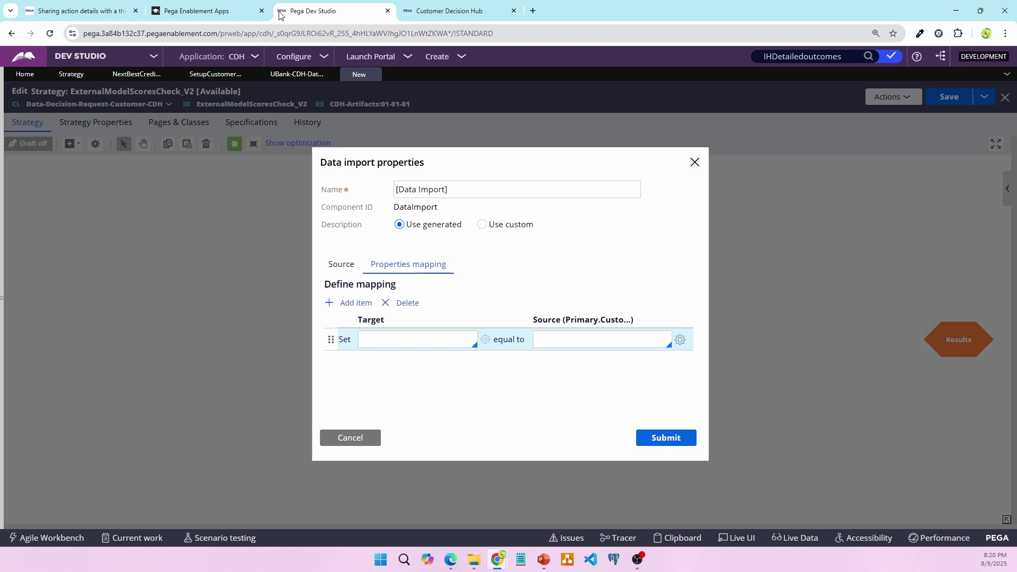
{"action": "left_click", "coordinate": [294, 74]}
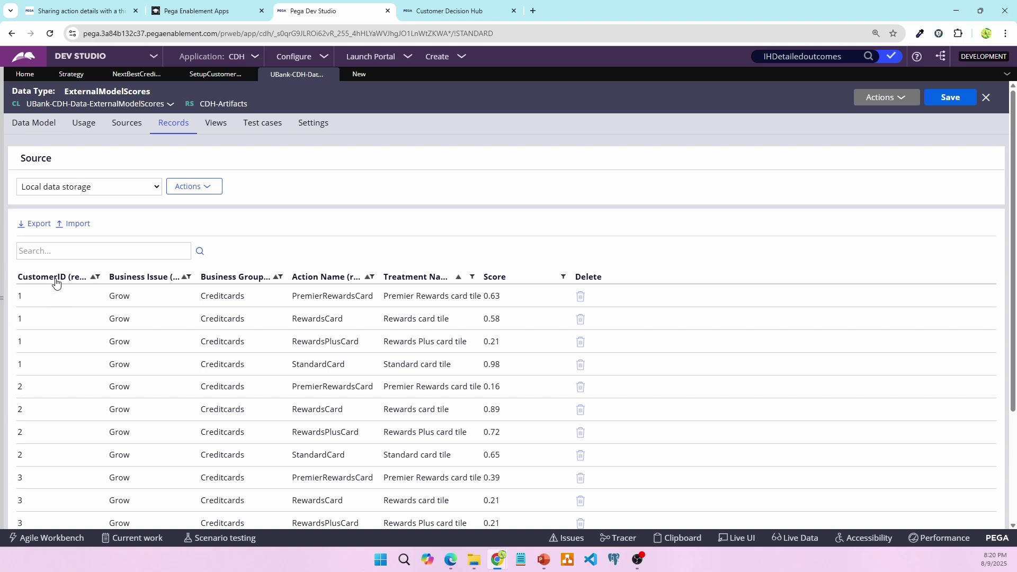
{"action": "left_click", "coordinate": [354, 74]}
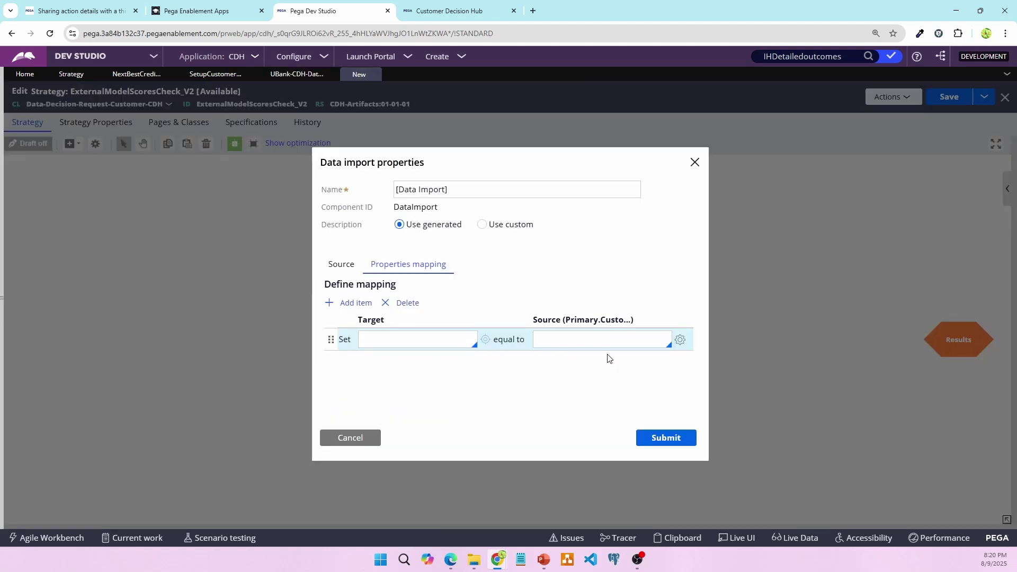
Map the target .pySubjectID to the source .CustomerID in the first mapping row.
{"action": "left_click", "coordinate": [586, 341]}
{"action": "type", "text": ".Cust"}
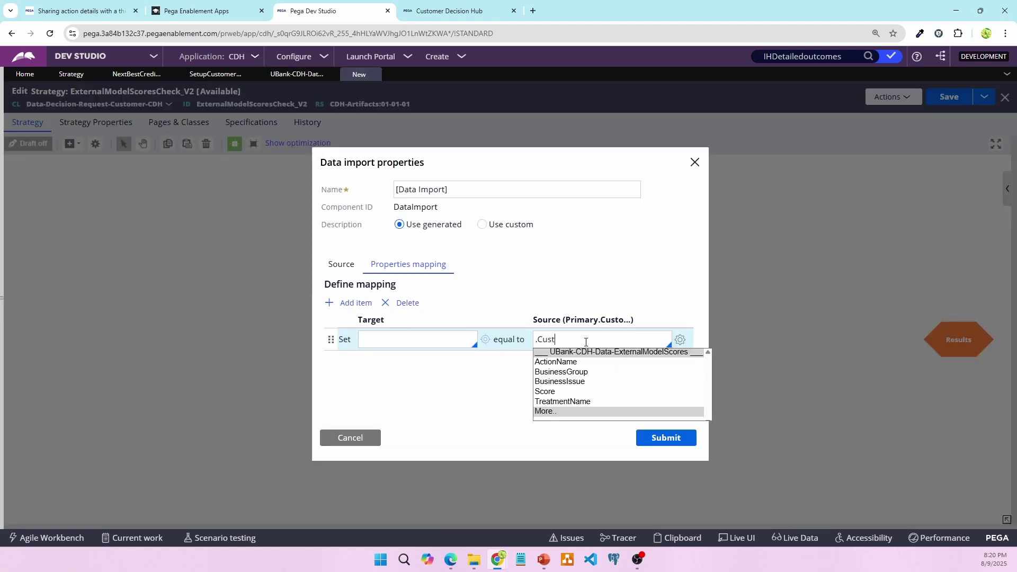
{"action": "type", "text": "omerID"}
{"action": "left_click", "coordinate": [427, 337]}
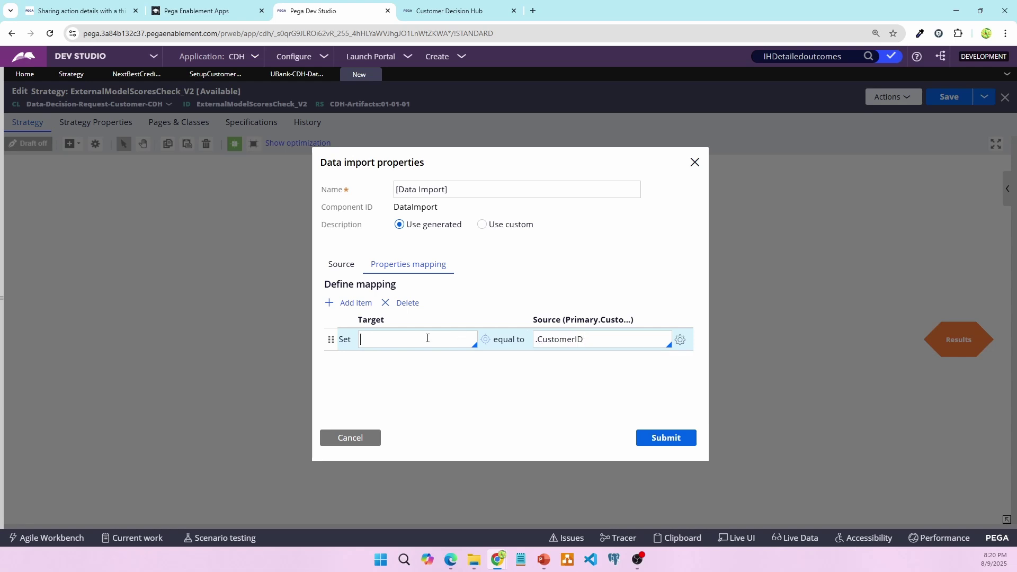
{"action": "type", "text": ".pySubje"}
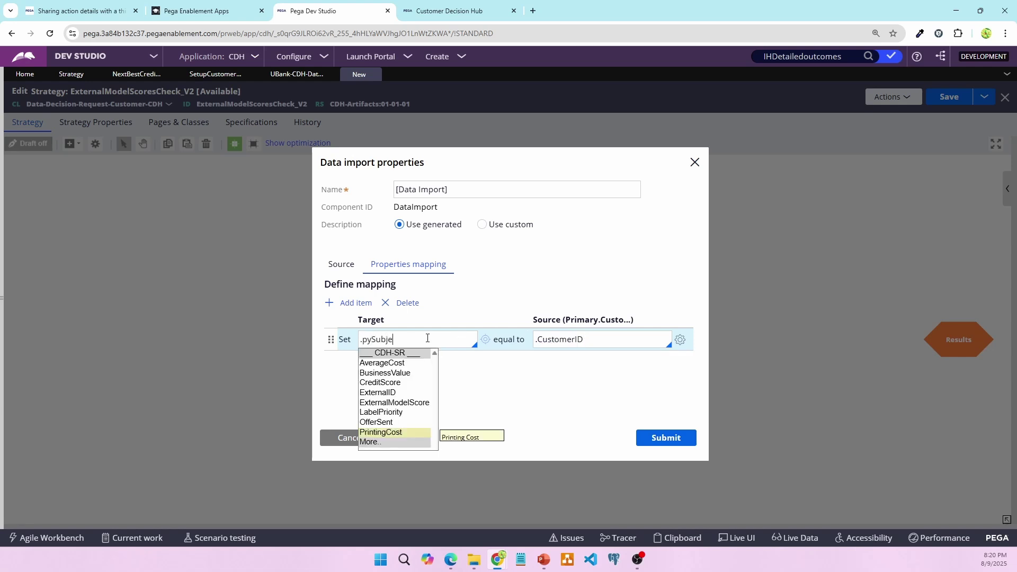
{"action": "type", "text": "ctID"}
{"action": "key", "text": "Down"}
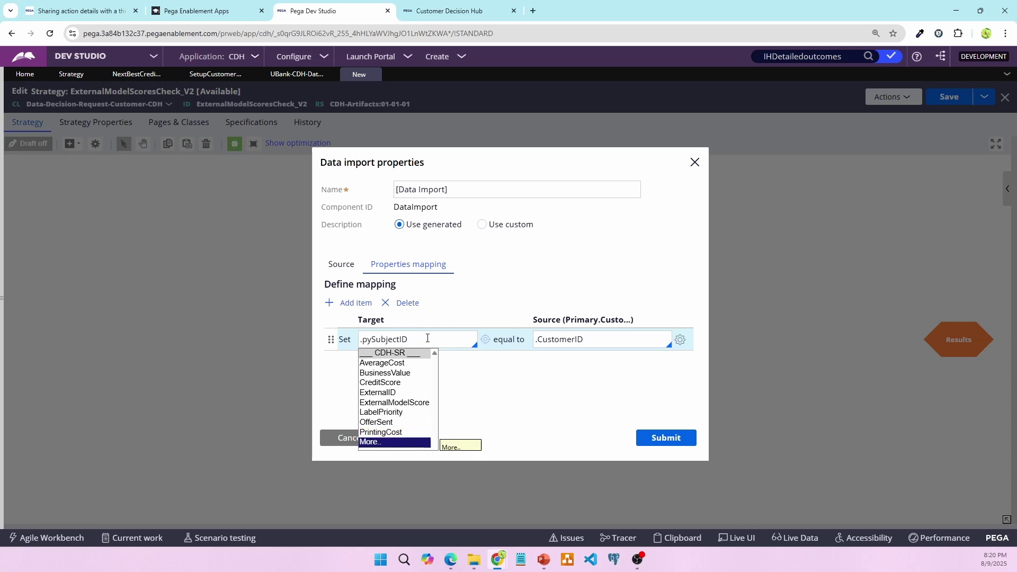
{"action": "key", "text": "Return"}
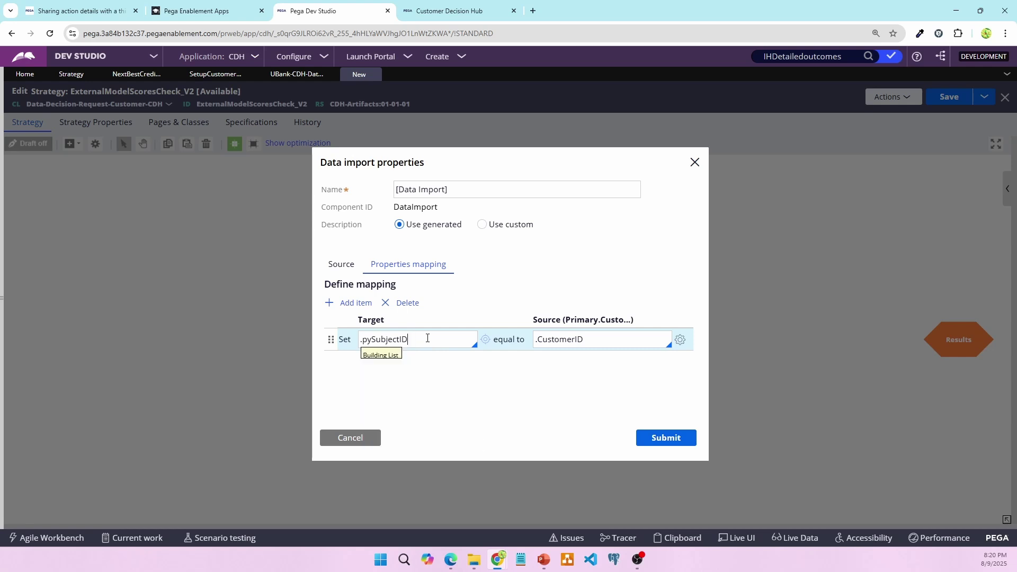
{"action": "key", "text": "Return"}
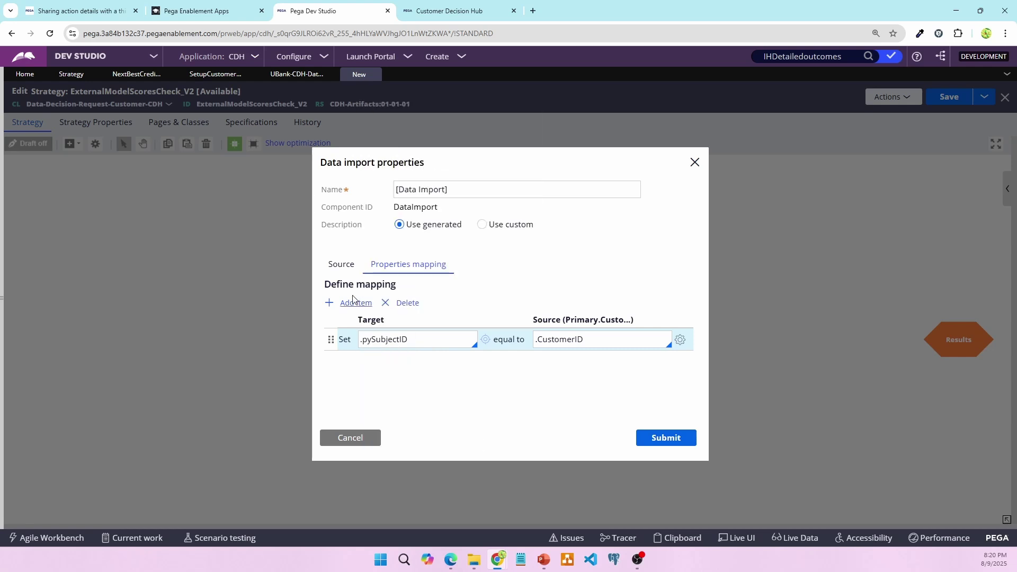
Recheck the ExternalModelScores record columns and add three more rows to the Data Import's properties mapping.
{"action": "left_click", "coordinate": [294, 74]}
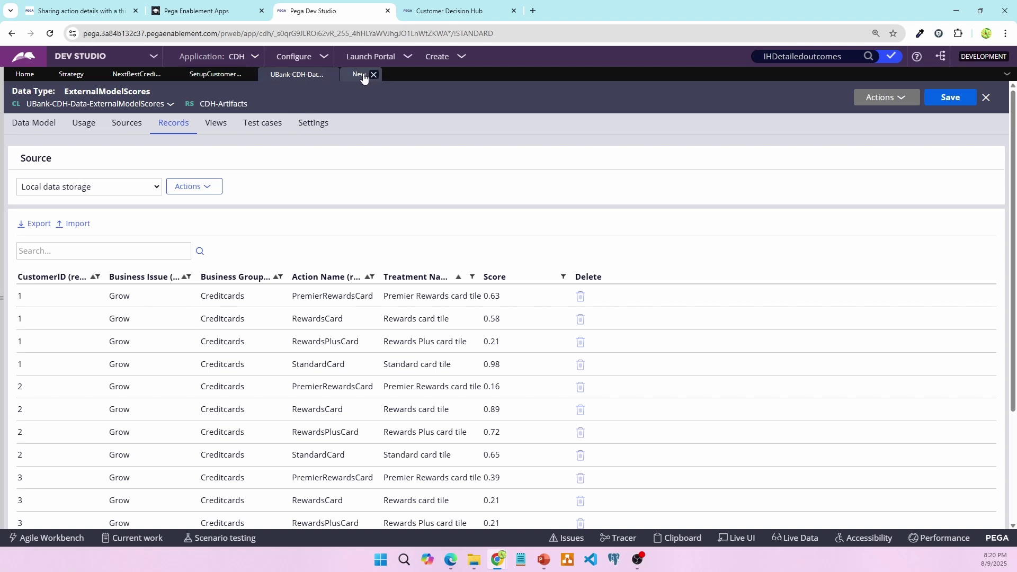
{"action": "left_click", "coordinate": [362, 75]}
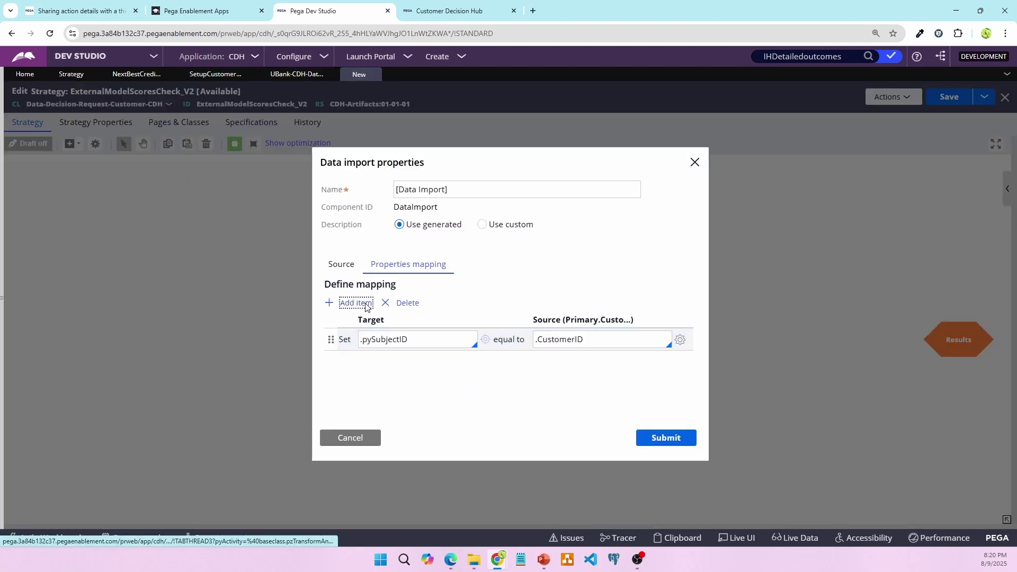
{"action": "left_click", "coordinate": [356, 303]}
{"action": "left_click", "coordinate": [356, 303]}
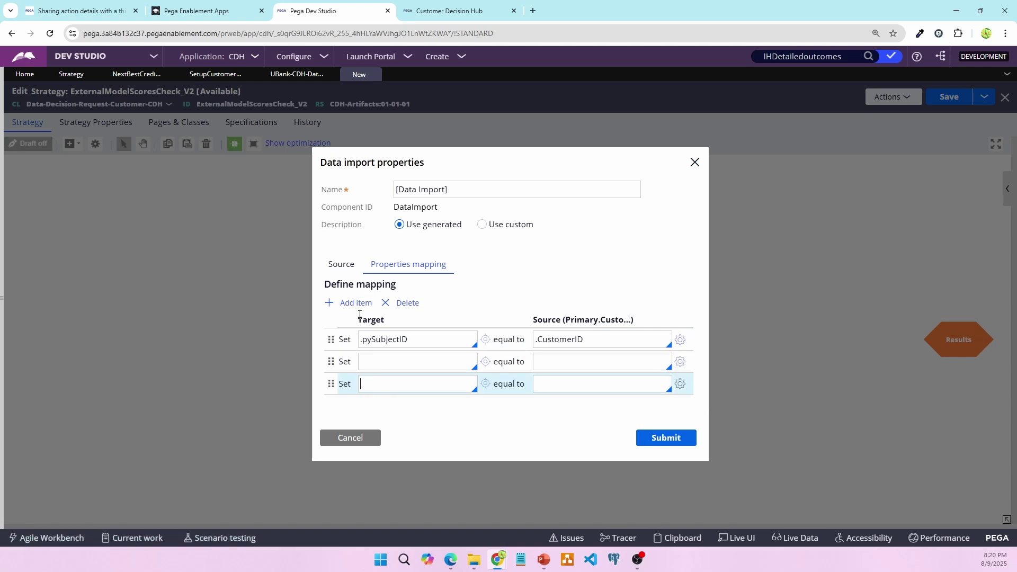
{"action": "left_click", "coordinate": [356, 303]}
Set the source of the second mapping row to .BusinessIssue and of the third row to .BusinessGroup.
{"action": "left_click", "coordinate": [539, 364]}
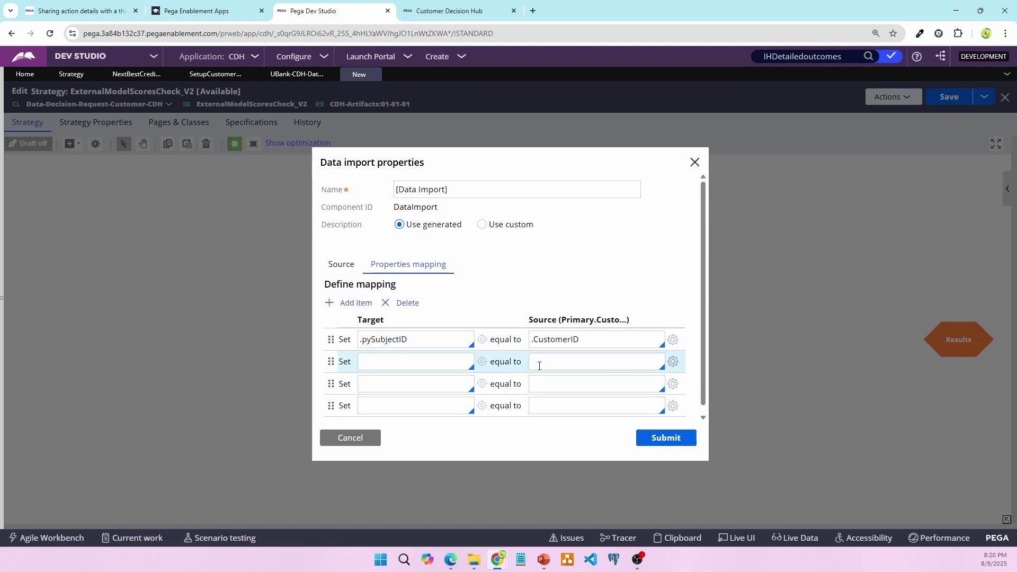
{"action": "type", "text": ".Busines"}
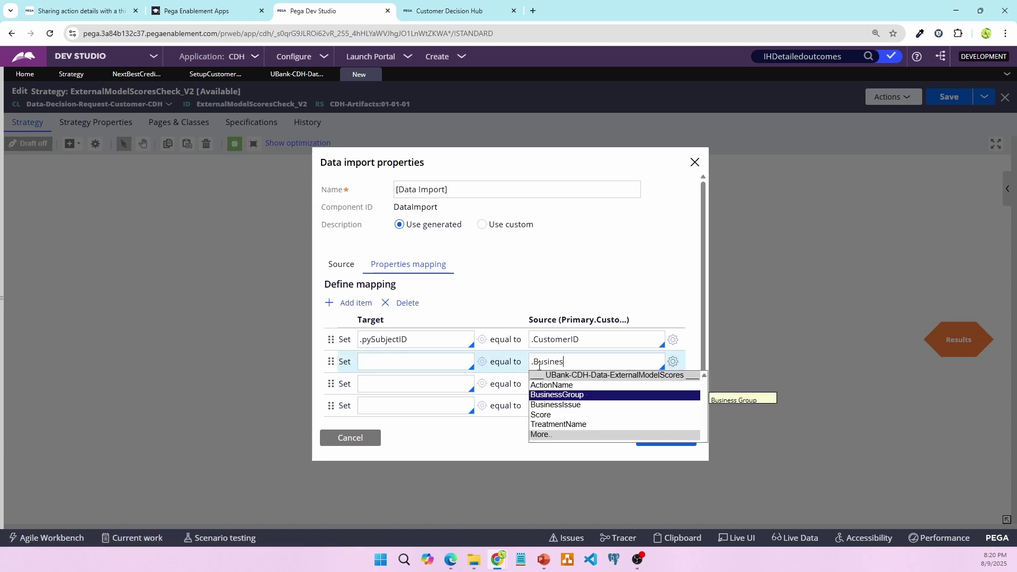
{"action": "key", "text": "Return"}
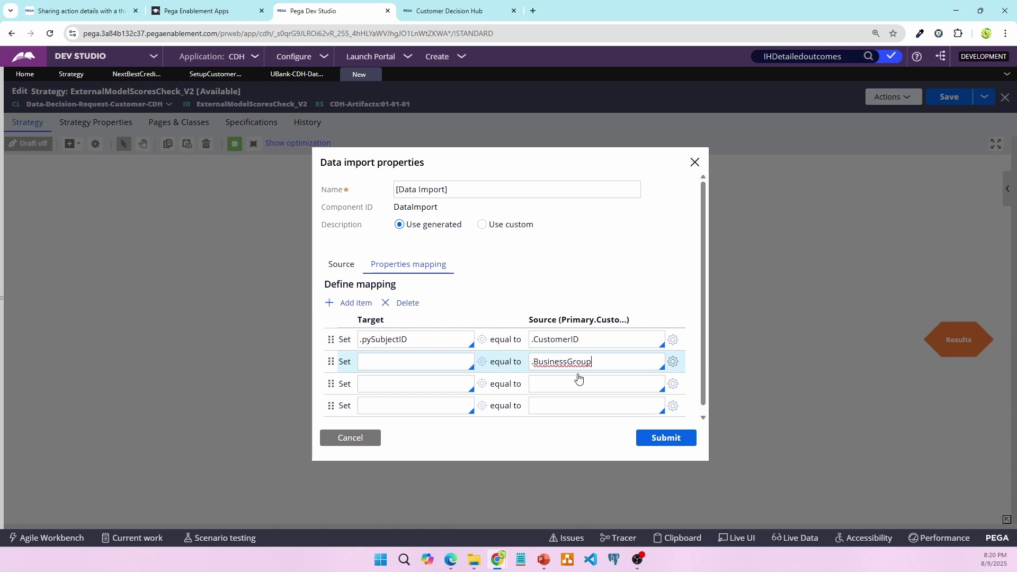
{"action": "triple_click", "coordinate": [614, 361]}
{"action": "key", "text": "ctrl+x"}
{"action": "left_click", "coordinate": [590, 383]}
{"action": "key", "text": "ctrl+v"}
{"action": "left_click", "coordinate": [591, 359]}
{"action": "type", "text": "."}
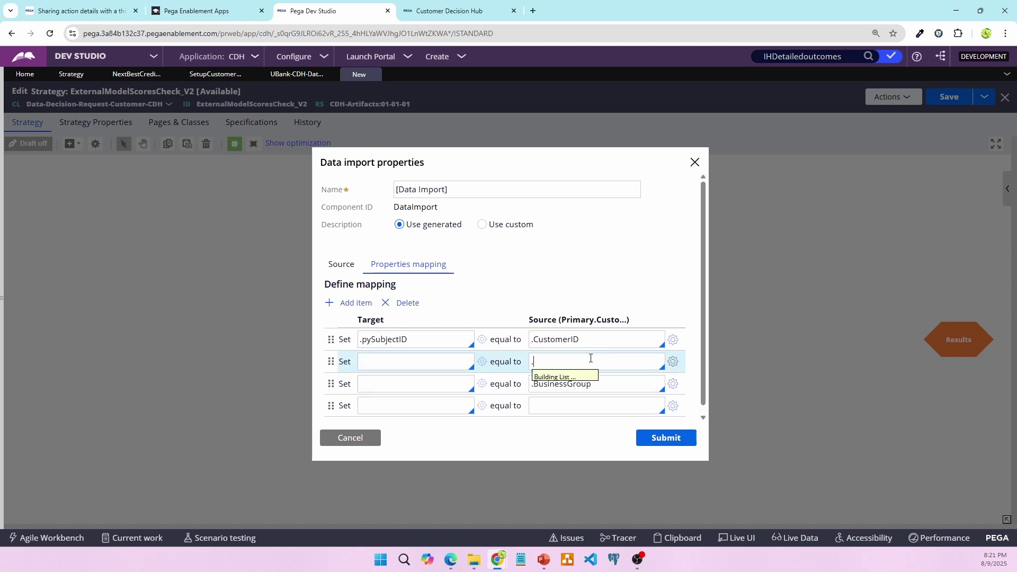
{"action": "type", "text": "bus"}
{"action": "key", "text": "Down"}
{"action": "key", "text": "Return"}
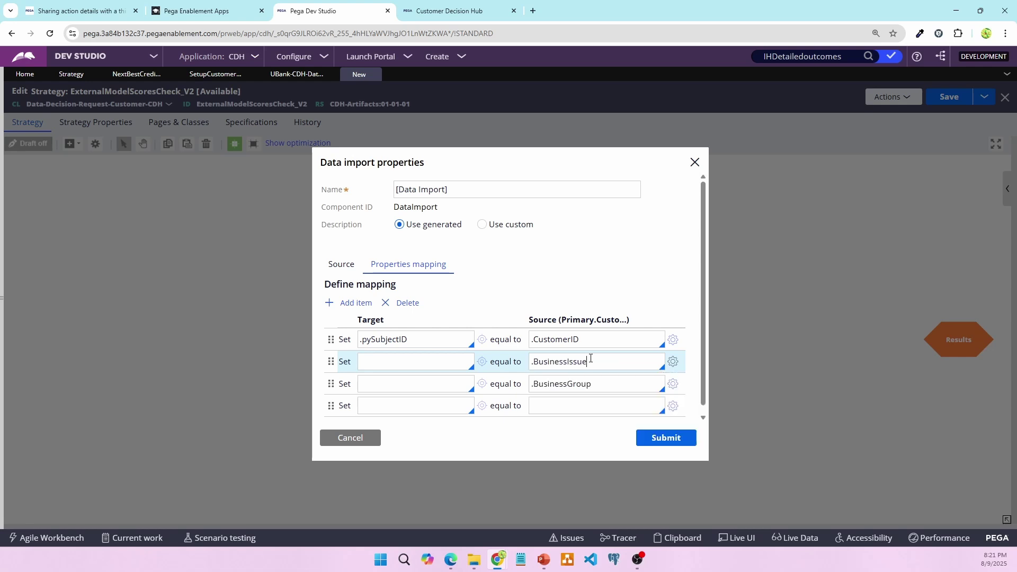
Set the source of the fourth mapping row to .ActionName.
{"action": "left_click", "coordinate": [608, 406]}
{"action": "type", "text": "."}
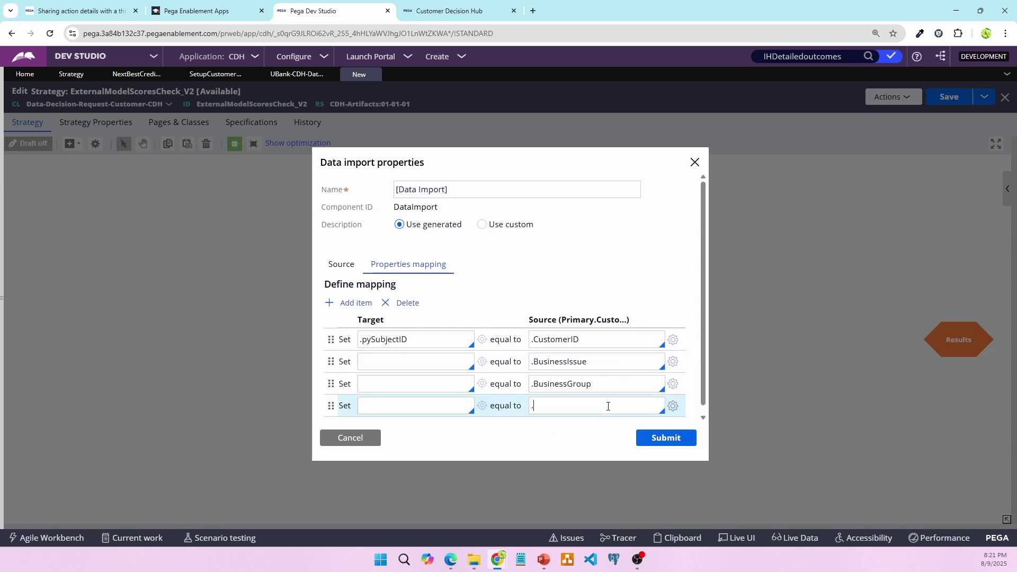
{"action": "type", "text": "ac"}
{"action": "key", "text": "Return"}
Set the mapping targets to .pyIssue for .BusinessIssue and .pyGroup for .BusinessGroup.
{"action": "left_click", "coordinate": [421, 357]}
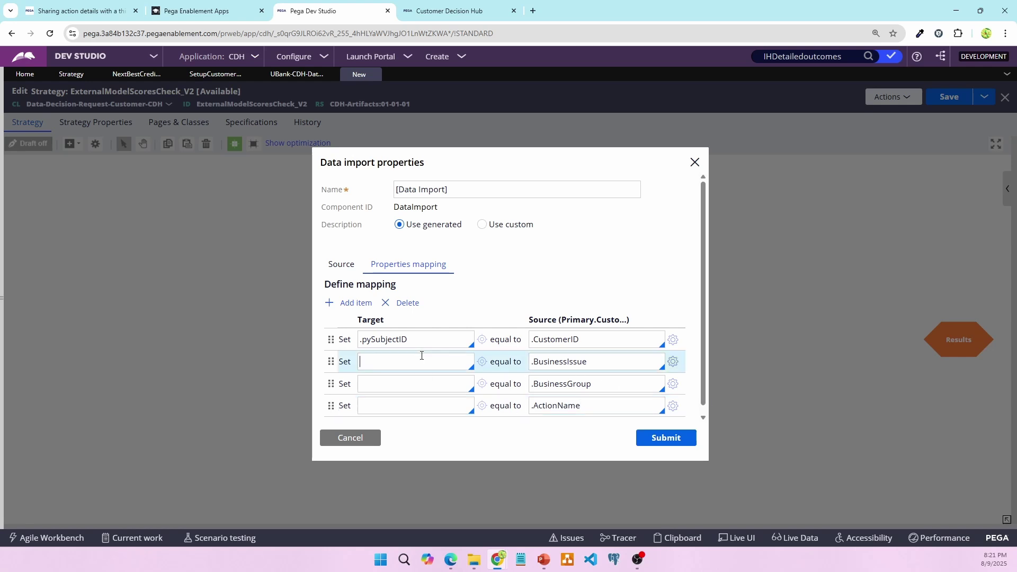
{"action": "type", "text": ".pyIssue"}
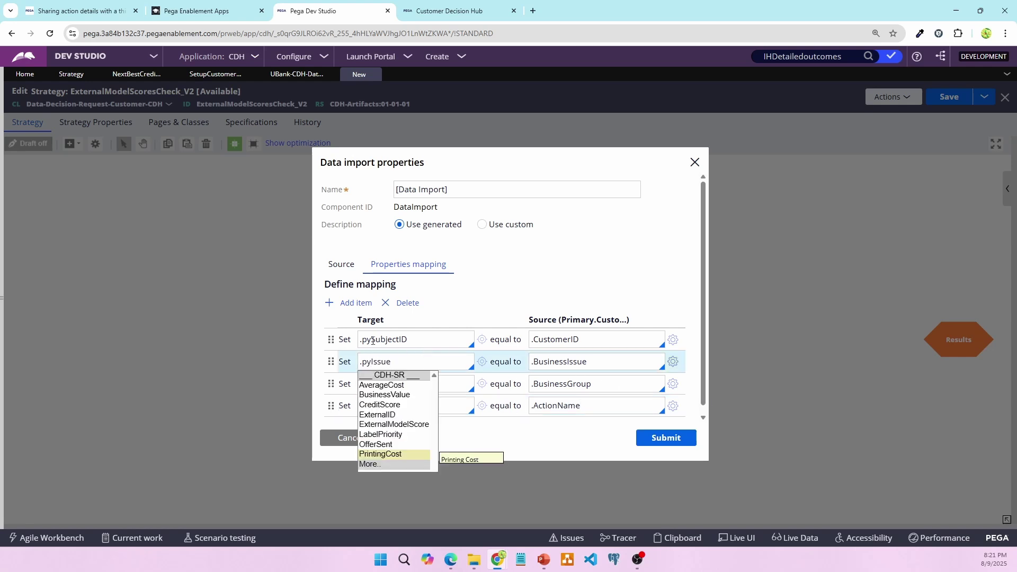
{"action": "left_click", "coordinate": [453, 383]}
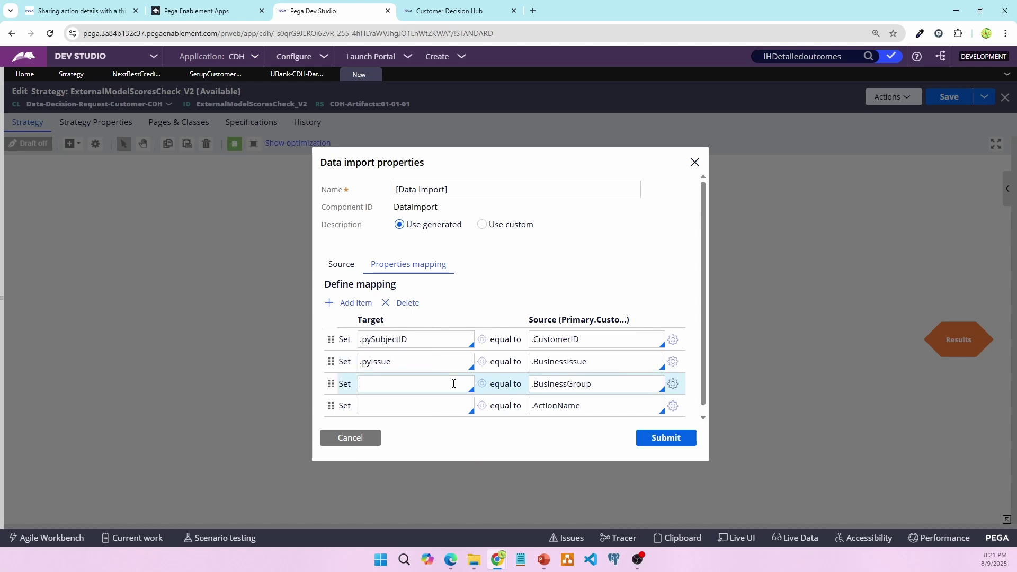
{"action": "type", "text": ".pY"}
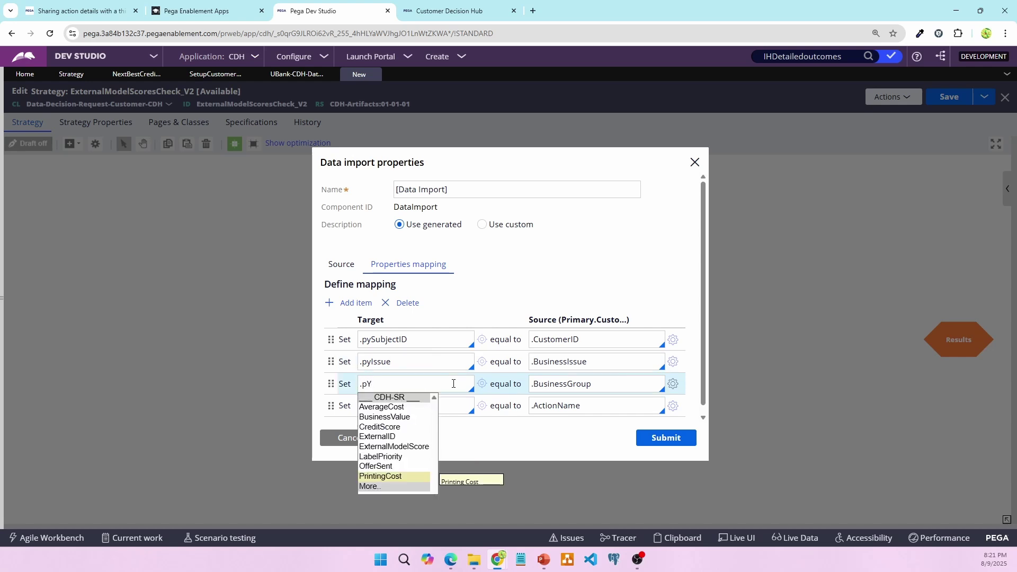
{"action": "key", "text": "BackSpace"}
{"action": "type", "text": "yGroup"}
{"action": "left_click", "coordinate": [467, 406]}
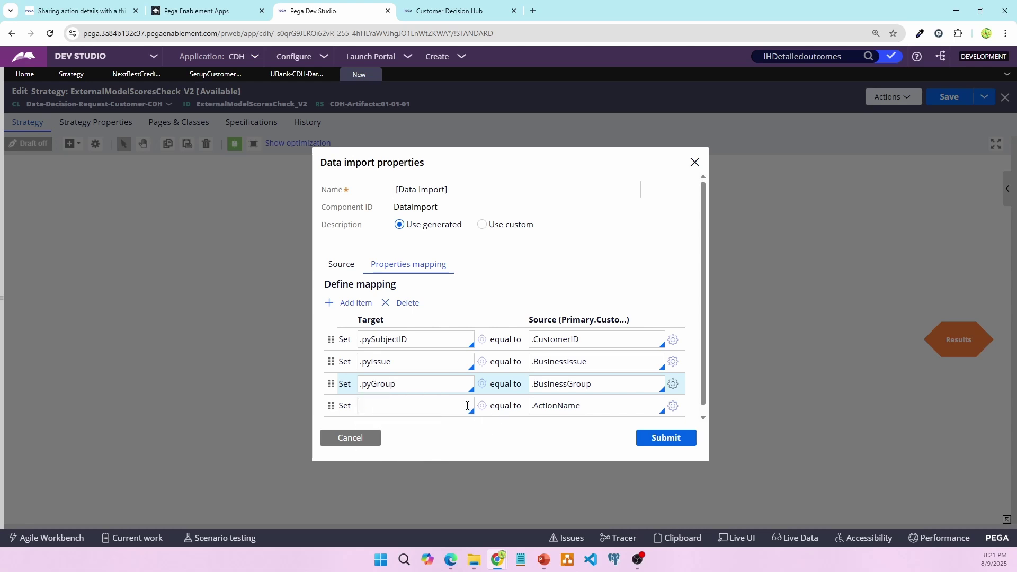
Set the mapping target of .ActionName to .pyName and recheck the ExternalModelScores record columns.
{"action": "type", "text": ".pyNam"}
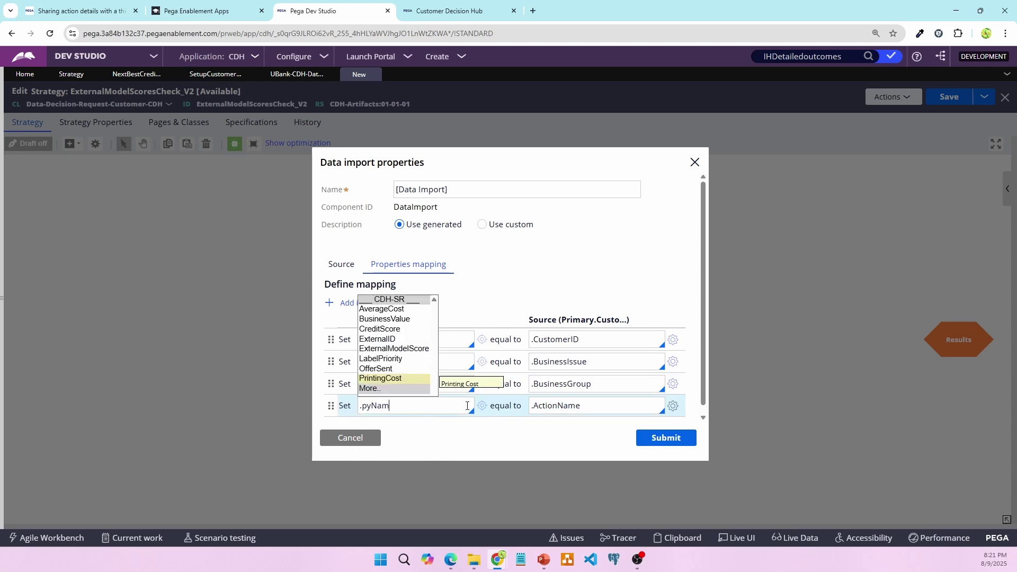
{"action": "type", "text": "e"}
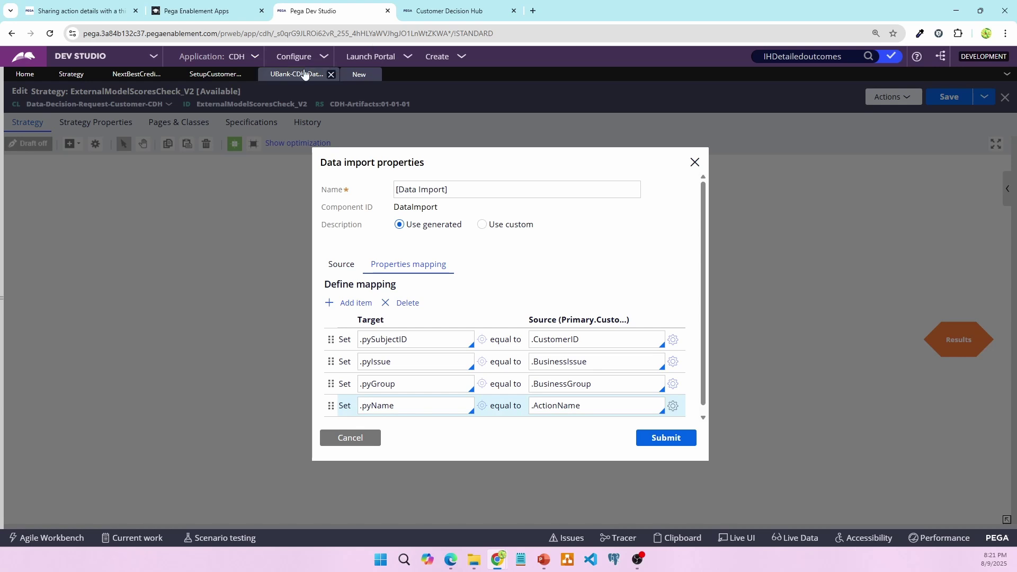
{"action": "left_click", "coordinate": [304, 74]}
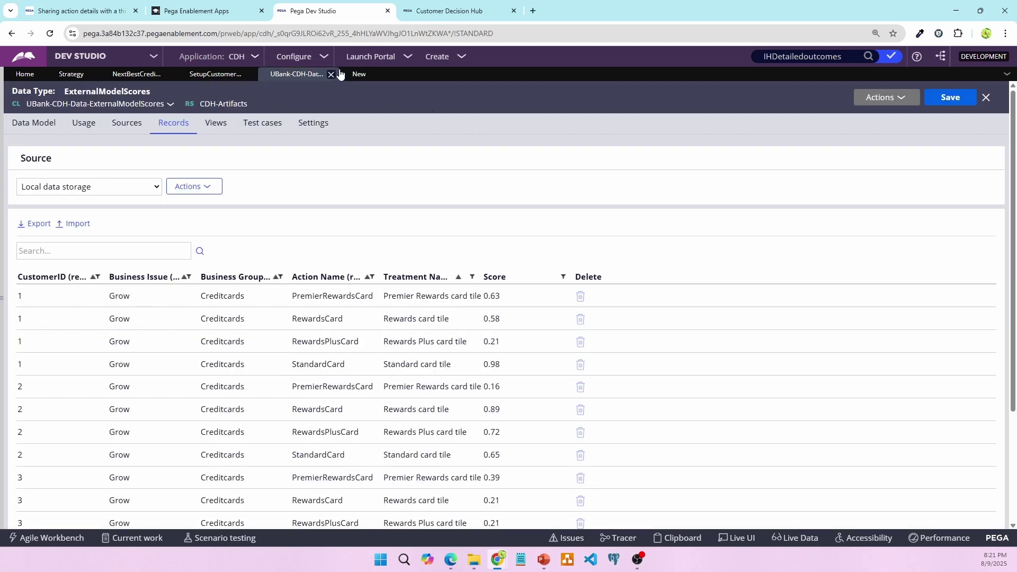
{"action": "left_click", "coordinate": [359, 74]}
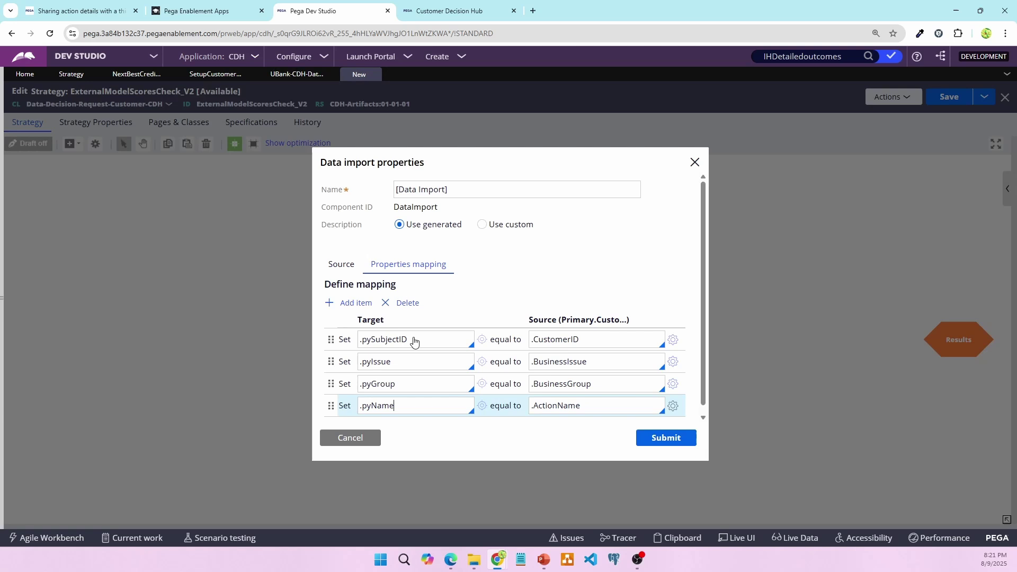
Add two more rows to the Data Import's properties mapping and map source .TreatmentName to target pyTreatment in the fifth row.
{"action": "left_click", "coordinate": [349, 303]}
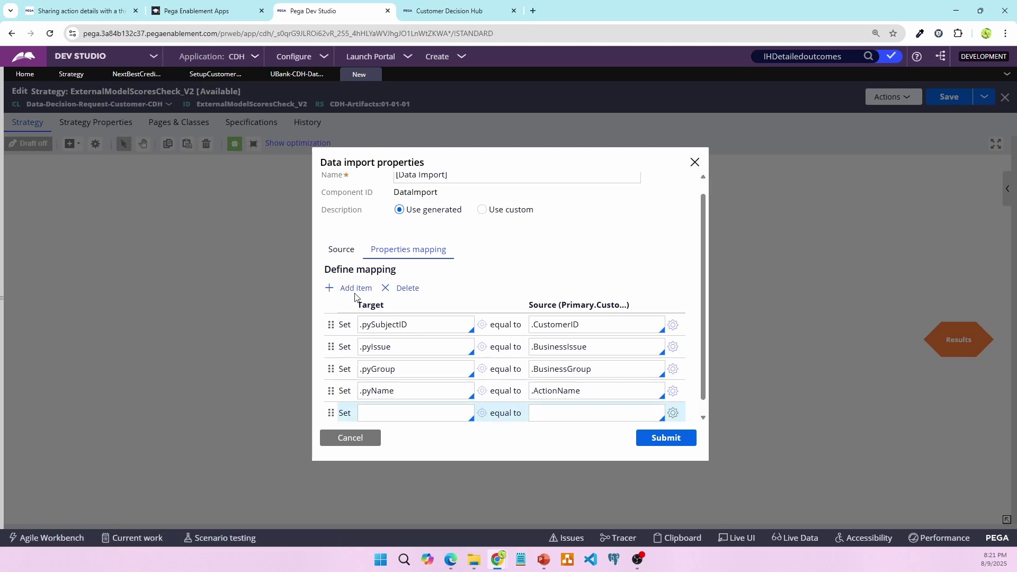
{"action": "left_click", "coordinate": [356, 289]}
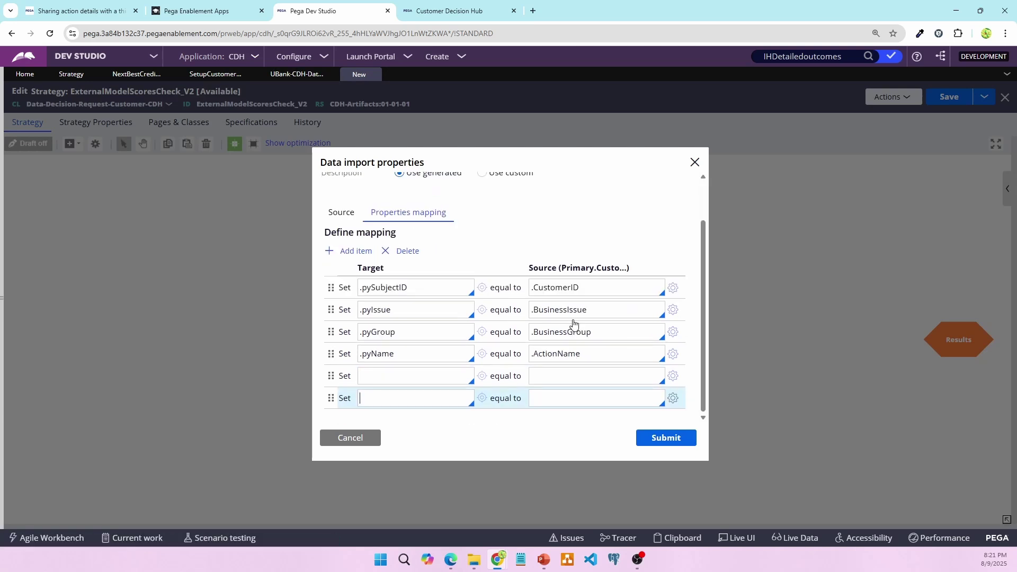
{"action": "left_click", "coordinate": [565, 374]}
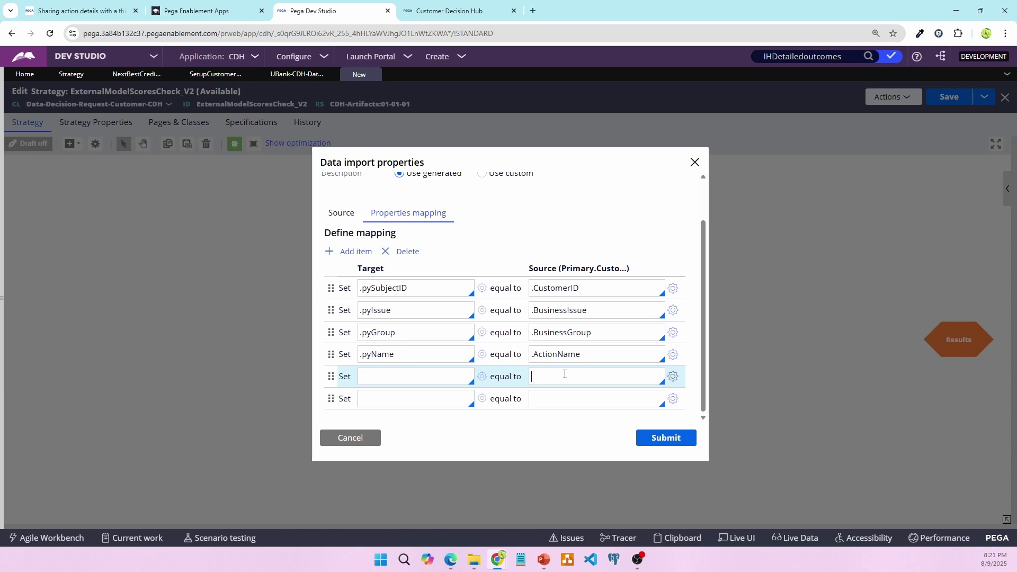
{"action": "type", "text": ".Treat"}
{"action": "key", "text": "Return"}
{"action": "left_click", "coordinate": [424, 378]}
{"action": "type", "text": "pyTreatmen"}
Map source .Score to target .ExternalModelScore in the sixth mapping row.
{"action": "left_click", "coordinate": [539, 397]}
{"action": "type", "text": ".Score"}
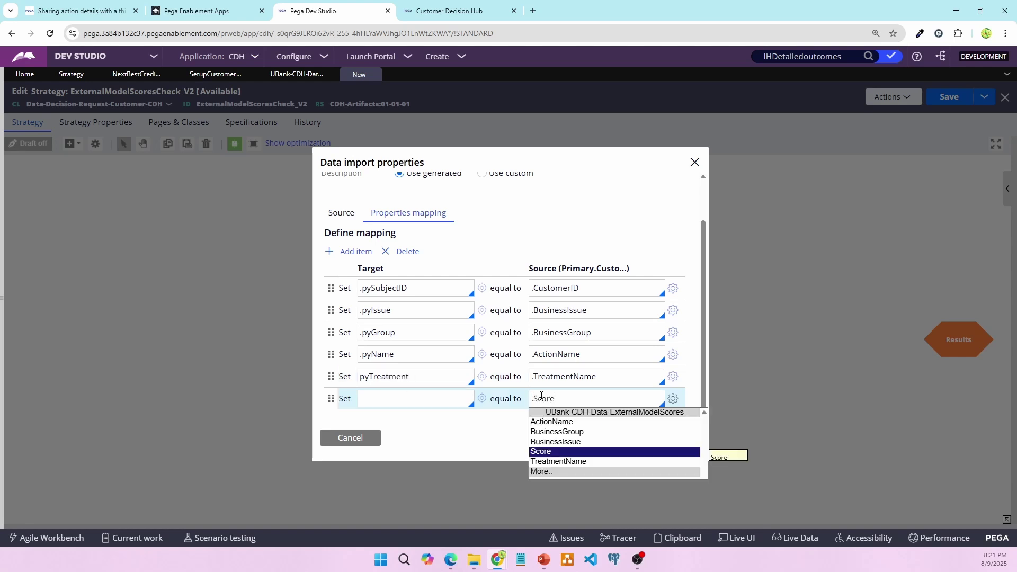
{"action": "key", "text": "Return"}
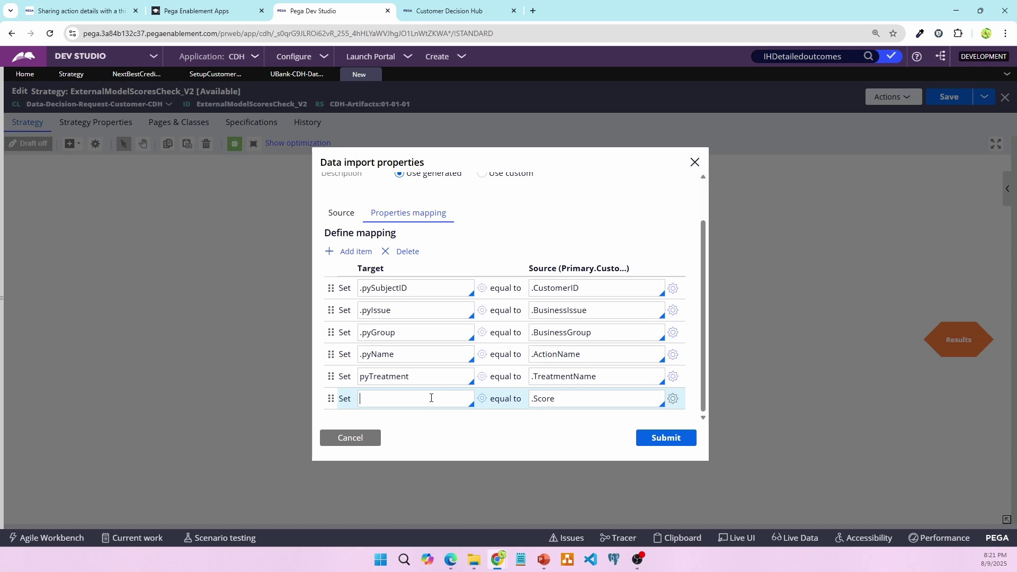
{"action": "left_click", "coordinate": [431, 397]}
{"action": "type", "text": "."}
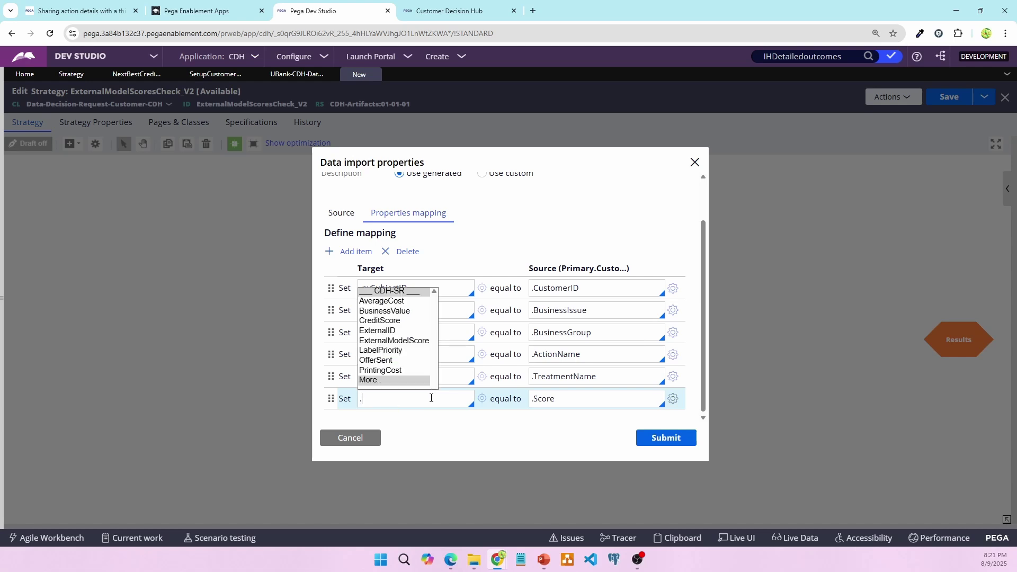
{"action": "type", "text": "xExter"}
{"action": "key", "text": "Down"}
{"action": "key", "text": "Return"}
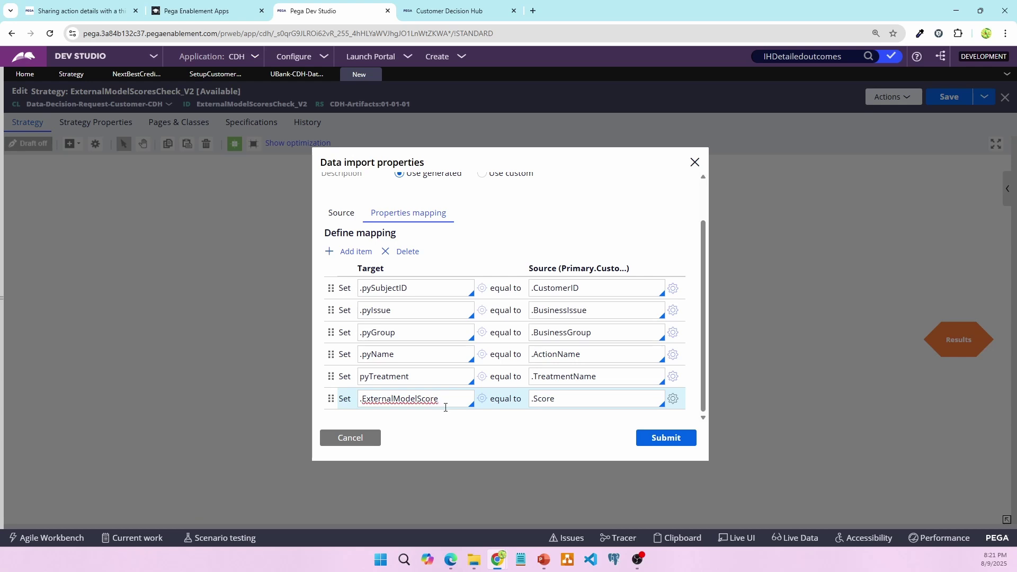
{"action": "left_click", "coordinate": [463, 439]}
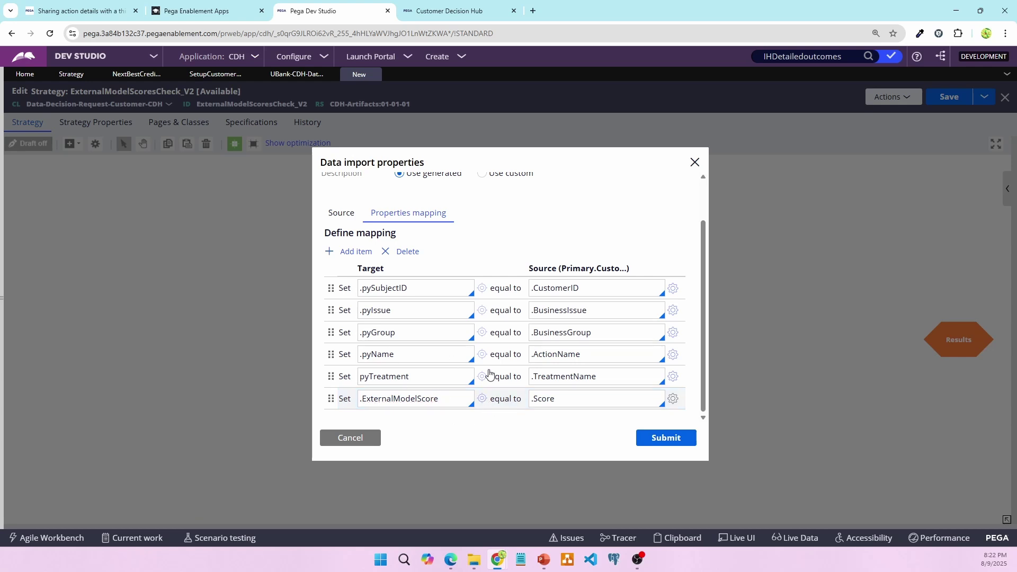
Name the Data Import component "Import External Model Scores", check its source page and submit its properties.
{"action": "scroll", "coordinate": [445, 401], "scroll_direction": "up", "scroll_amount": 1}
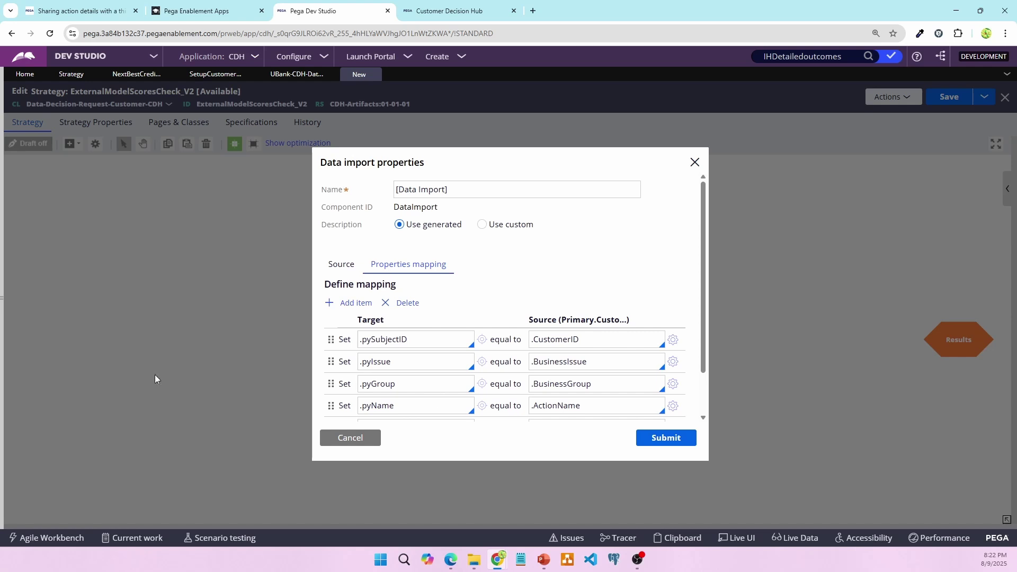
{"action": "triple_click", "coordinate": [474, 187]}
{"action": "type", "text": "Impr"}
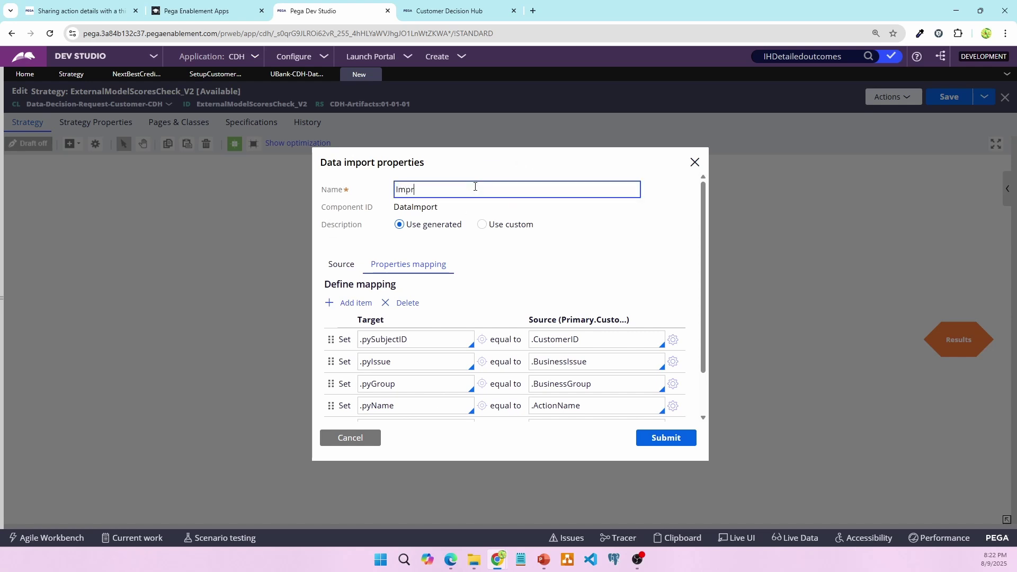
{"action": "key", "text": "BackSpace"}
{"action": "type", "text": "ort External Model Scores"}
{"action": "key", "text": "Tab"}
{"action": "left_click", "coordinate": [341, 264]}
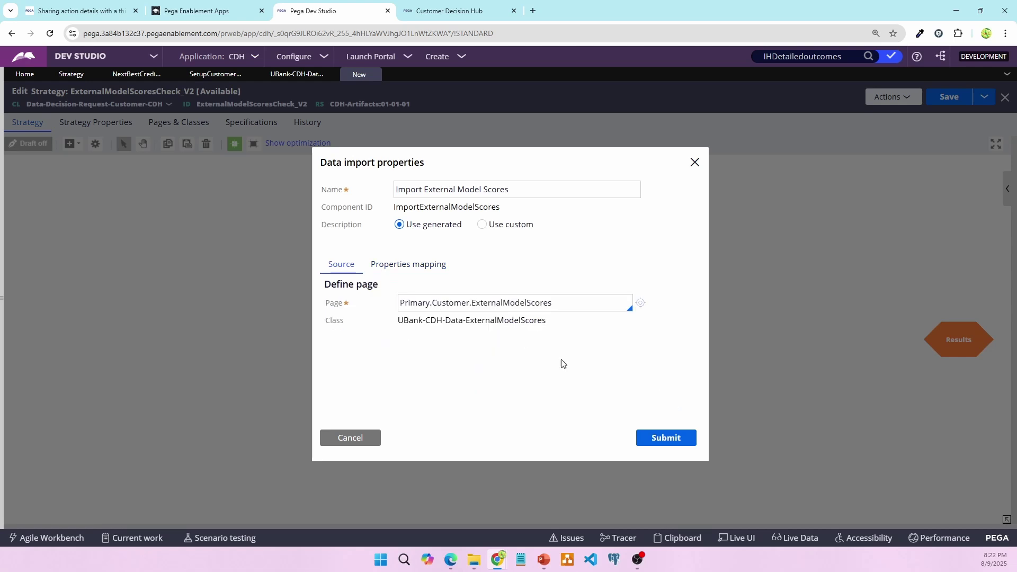
{"action": "left_click", "coordinate": [673, 439]}
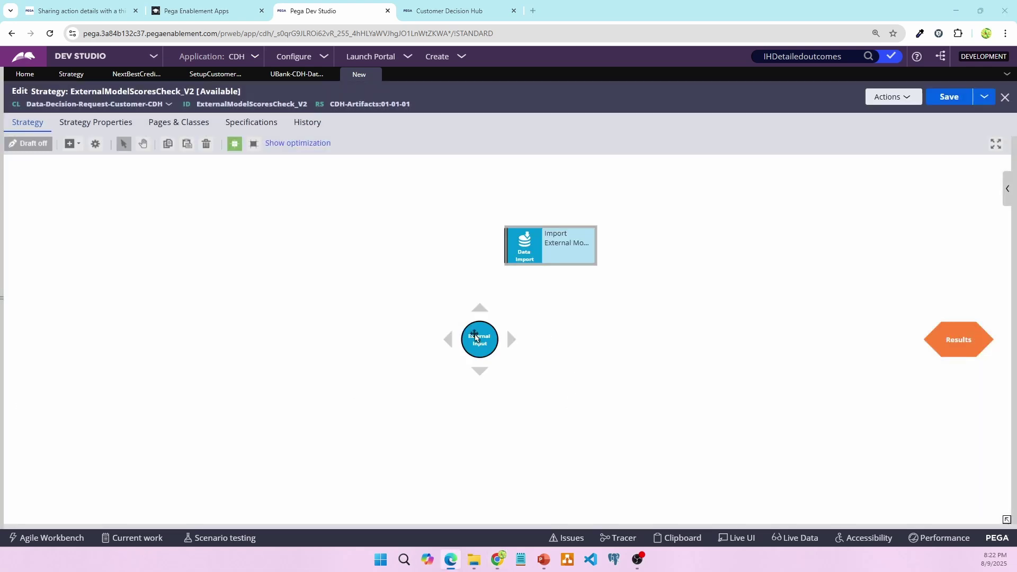
Add a Data Join component below the Data Import and connect External Input to it.
{"action": "left_click_drag", "start_coordinate": [480, 342], "coordinate": [405, 343]}
{"action": "right_click", "coordinate": [527, 335]}
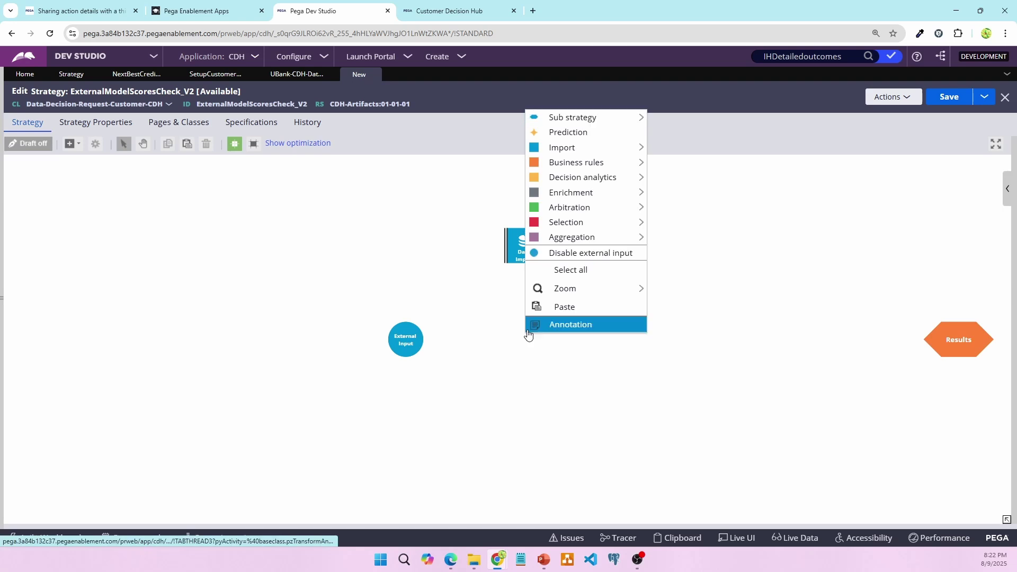
{"action": "mouse_move", "coordinate": [609, 193]}
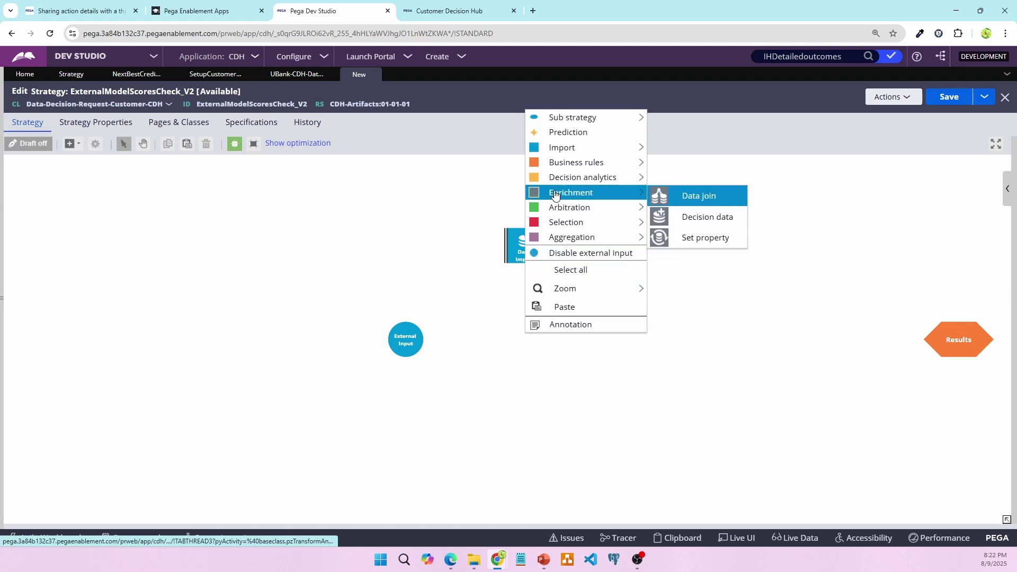
{"action": "left_click", "coordinate": [705, 198]}
{"action": "left_click_drag", "start_coordinate": [437, 341], "coordinate": [553, 343]}
{"action": "left_click", "coordinate": [573, 354]}
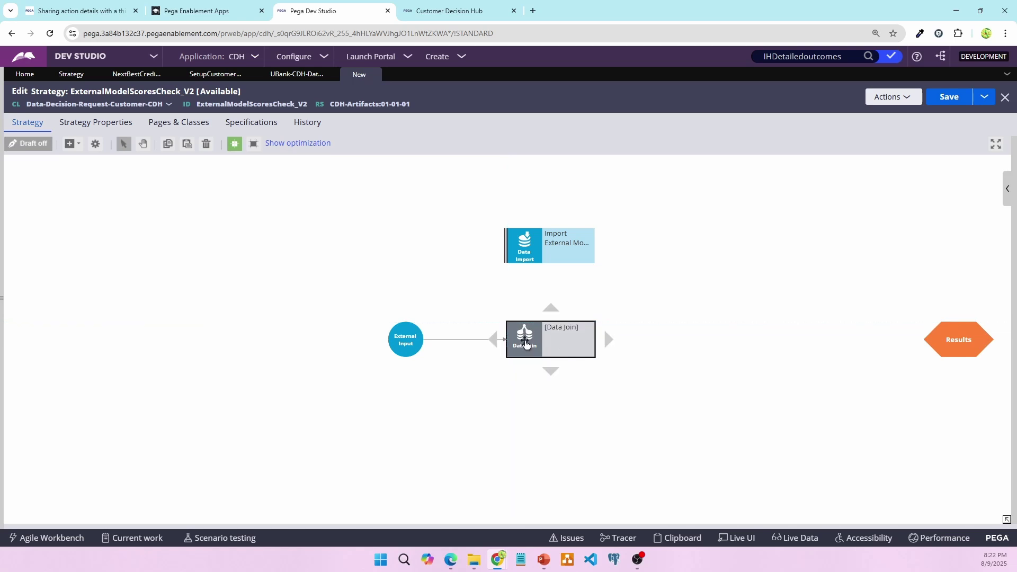
Set the Data Join to join with the Import External Model Scores component and name it "Join With External Model Score".
{"action": "double_click", "coordinate": [564, 344]}
{"action": "left_click", "coordinate": [454, 321]}
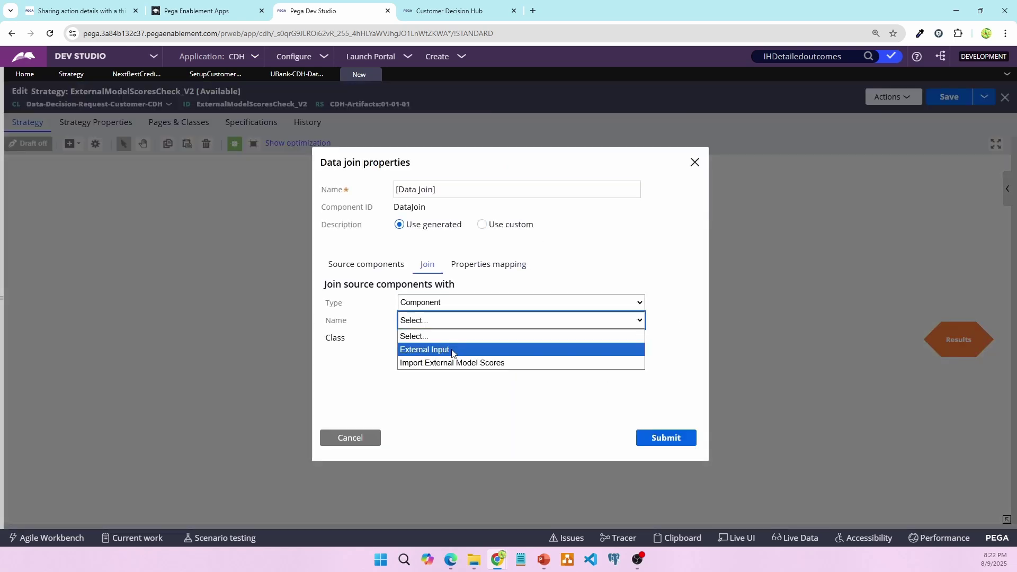
{"action": "left_click", "coordinate": [451, 362]}
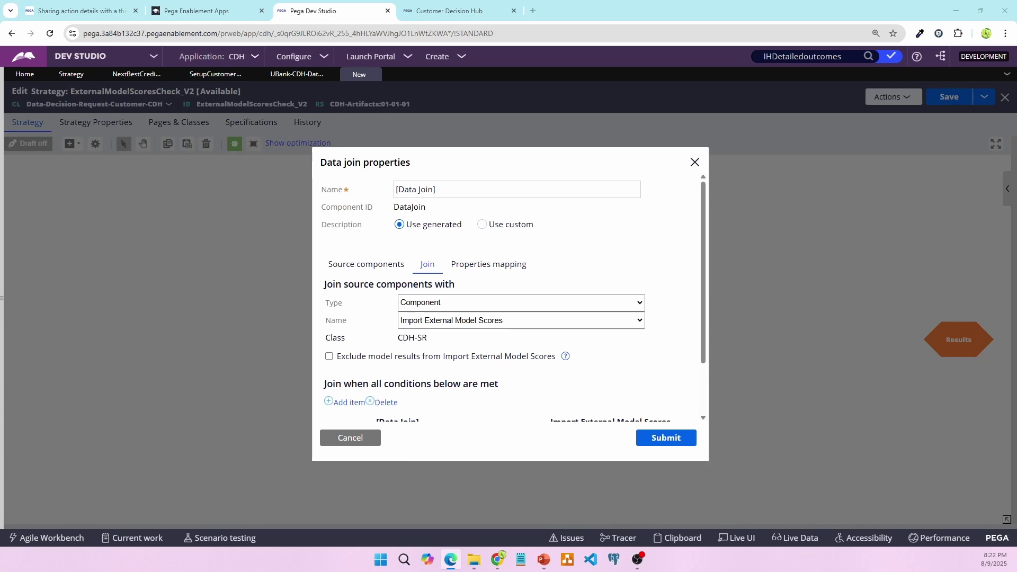
{"action": "left_click", "coordinate": [479, 190]}
{"action": "key", "text": "ctrl+a"}
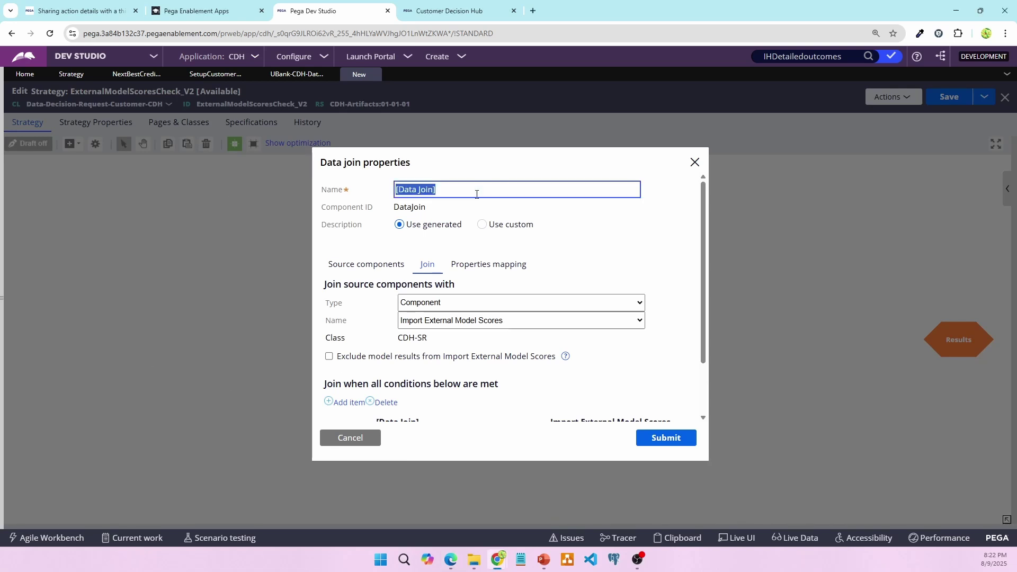
{"action": "type", "text": "Join With External Model Score"}
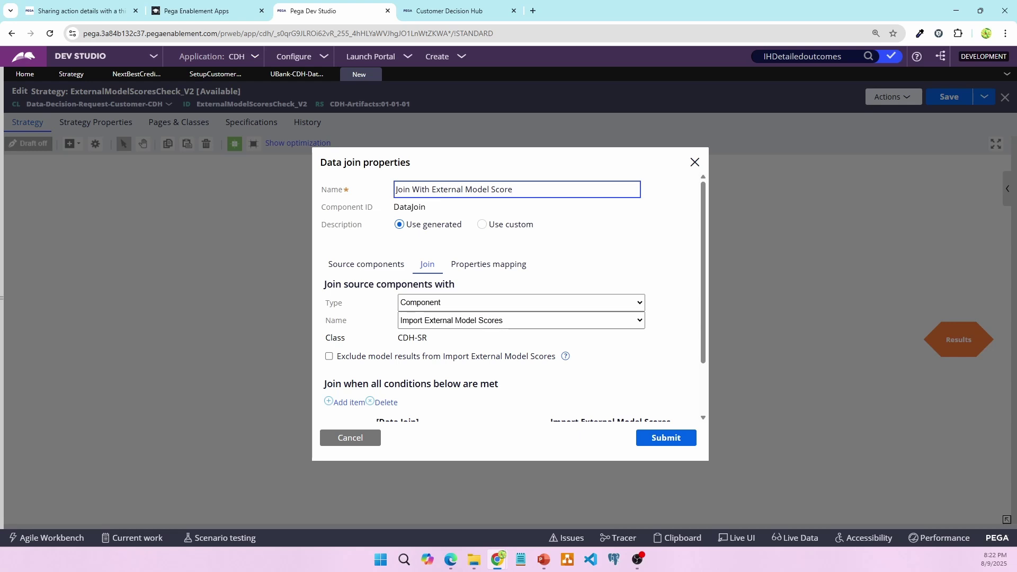
Add five empty condition rows to the Data Join's join conditions.
{"action": "scroll", "coordinate": [464, 372], "scroll_direction": "down", "scroll_amount": 1}
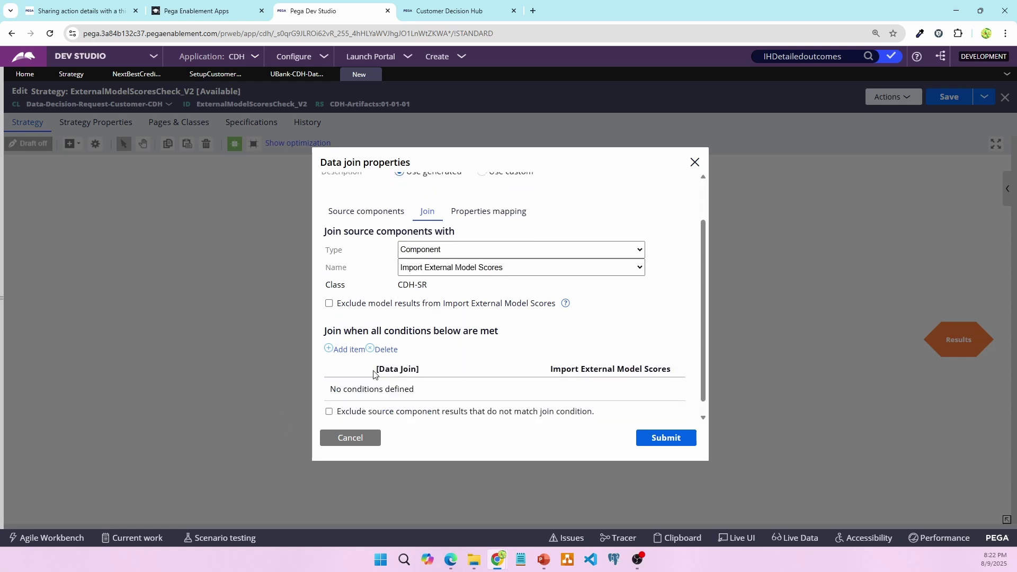
{"action": "left_click", "coordinate": [349, 350]}
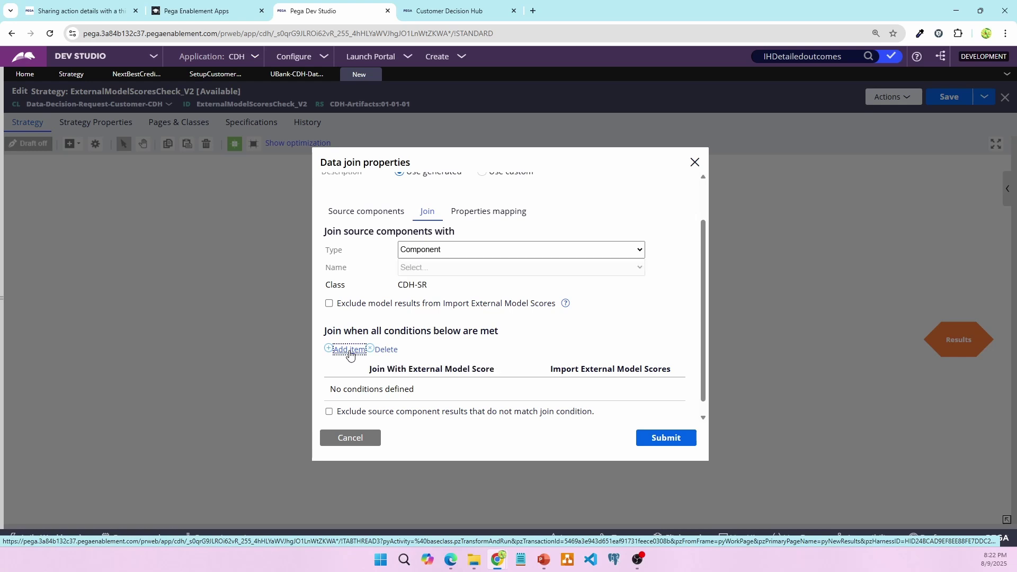
{"action": "left_click", "coordinate": [349, 351]}
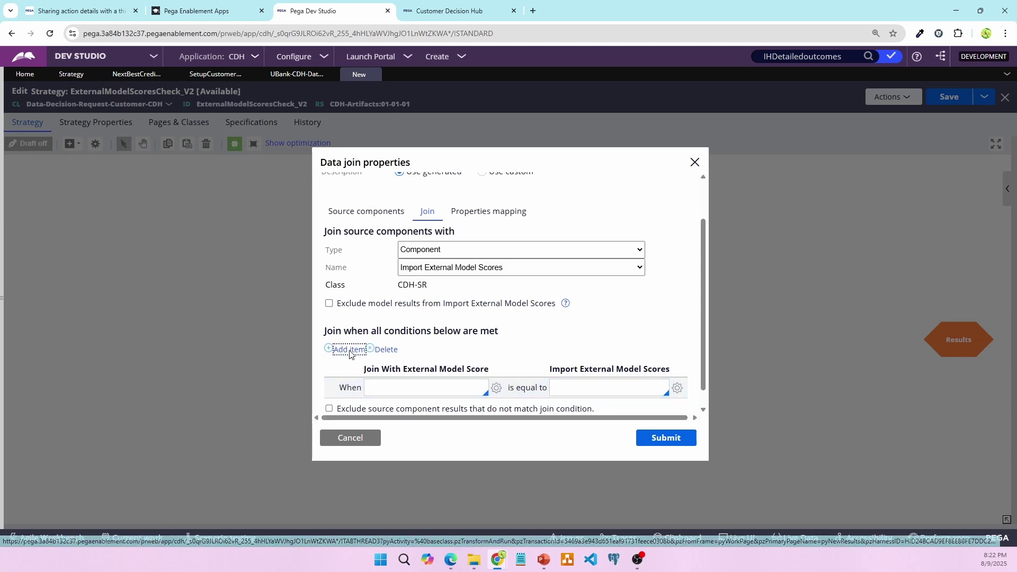
{"action": "left_click", "coordinate": [348, 350]}
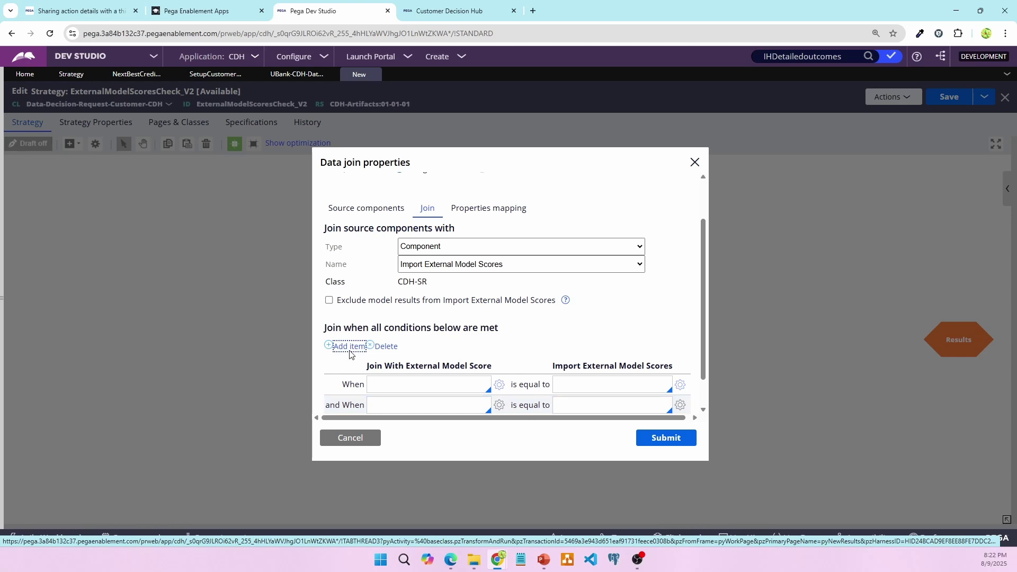
{"action": "left_click", "coordinate": [347, 290]}
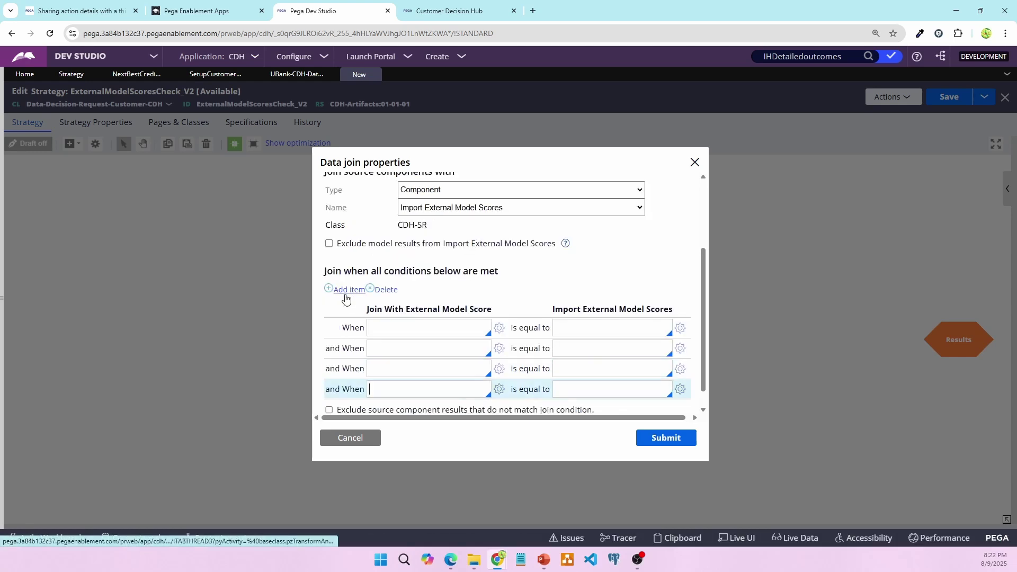
{"action": "left_click", "coordinate": [347, 290]}
Set the first join condition to match .pyIssue with .pyIssue.
{"action": "left_click", "coordinate": [390, 325]}
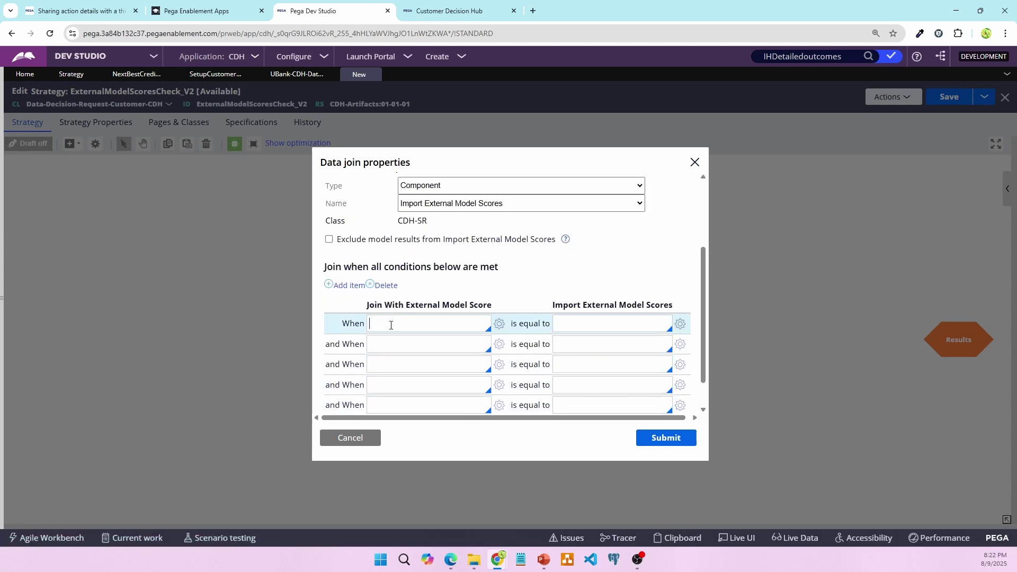
{"action": "type", "text": ".pyIs"}
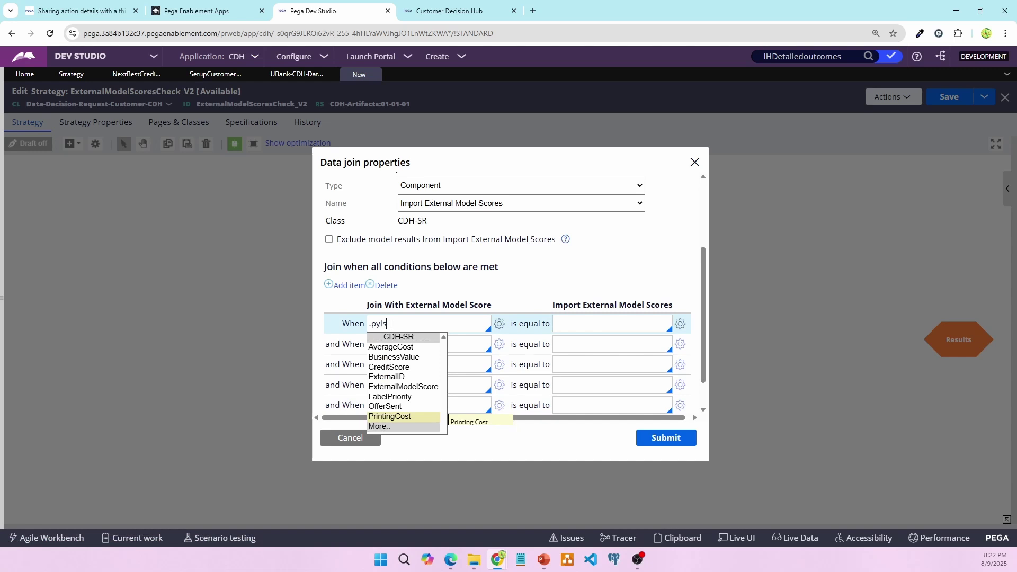
{"action": "type", "text": "sue"}
{"action": "key", "text": "ctrl+a"}
{"action": "key", "text": "ctrl+c"}
{"action": "left_click", "coordinate": [624, 325]}
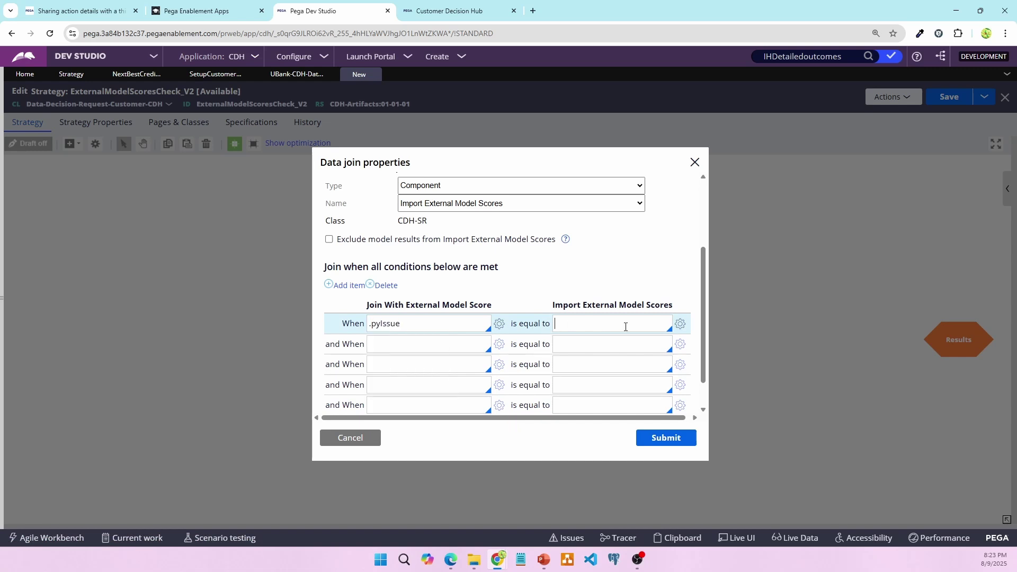
{"action": "key", "text": "ctrl+v"}
Set the second join condition to match .pyGroup with .pyGroup.
{"action": "left_click", "coordinate": [445, 343]}
{"action": "type", "text": ".pyGrou"}
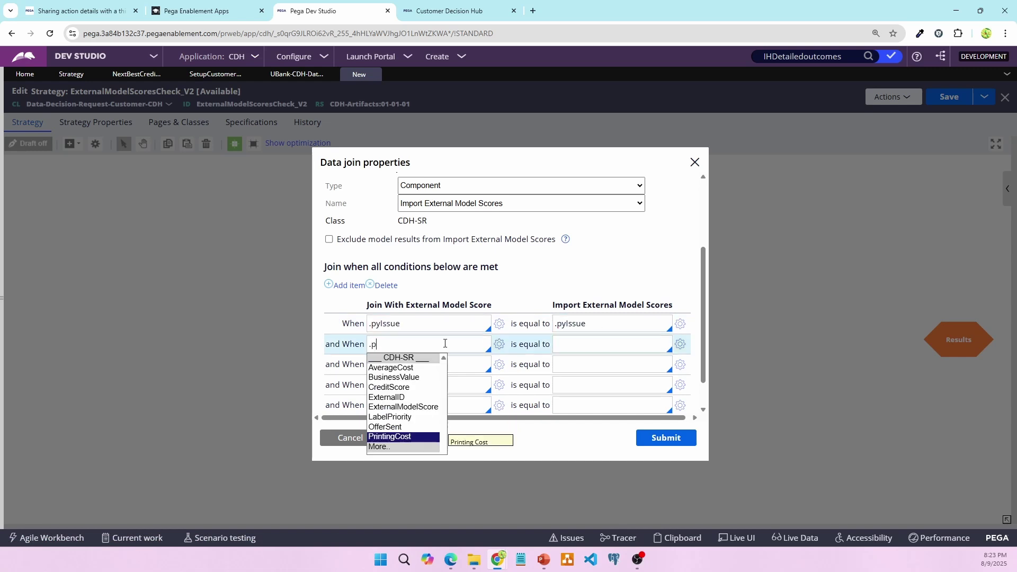
{"action": "key", "text": "ctrl+a"}
{"action": "key", "text": "ctrl+c"}
{"action": "left_click", "coordinate": [631, 351]}
{"action": "key", "text": "ctrl+v"}
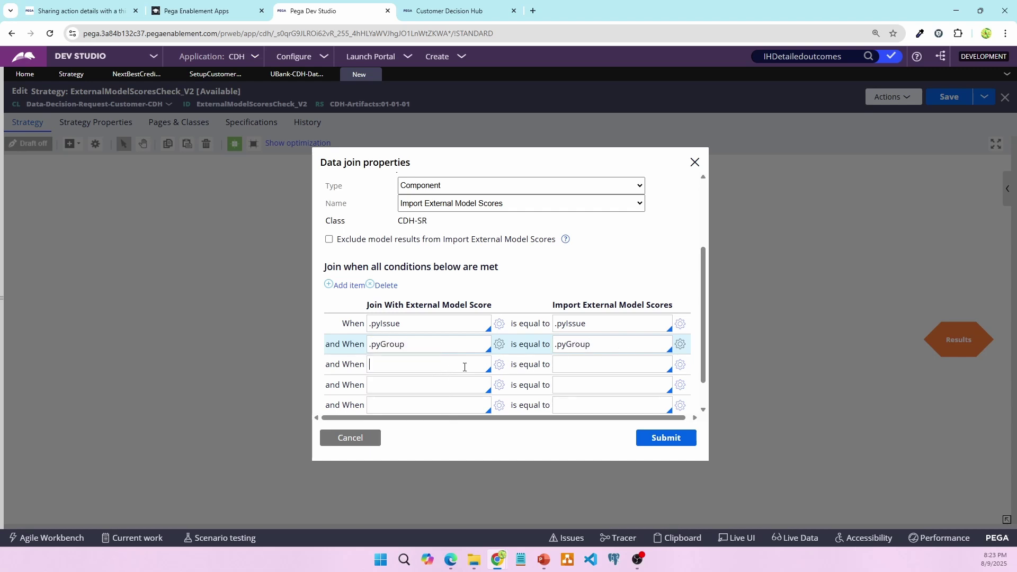
Set the third join condition to match .pyName with .pyName.
{"action": "left_click", "coordinate": [464, 365]}
{"action": "type", "text": ".pyName"}
{"action": "key", "text": "ctrl+a"}
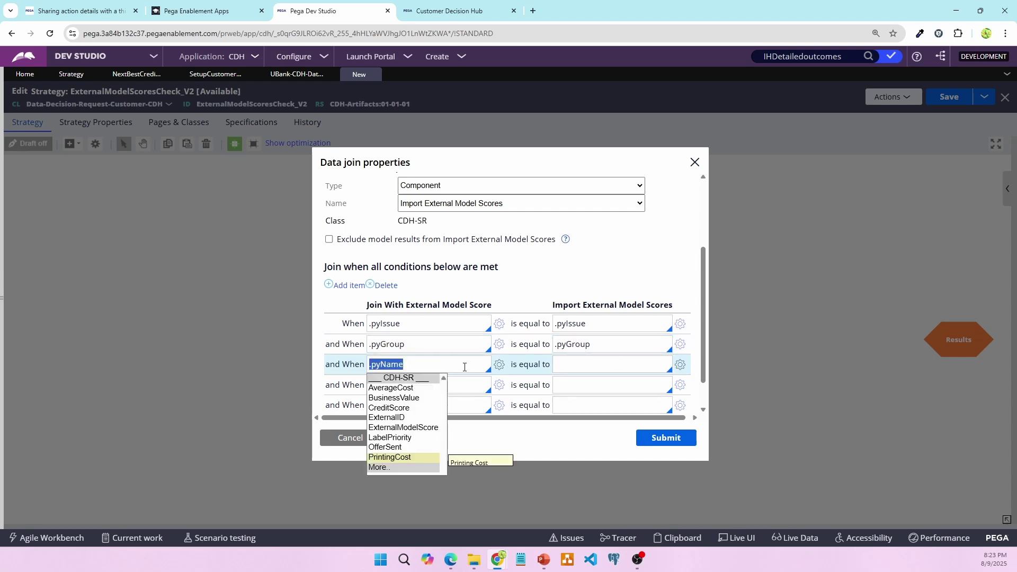
{"action": "key", "text": "ctrl+c"}
{"action": "left_click", "coordinate": [631, 365]}
{"action": "key", "text": "ctrl+v"}
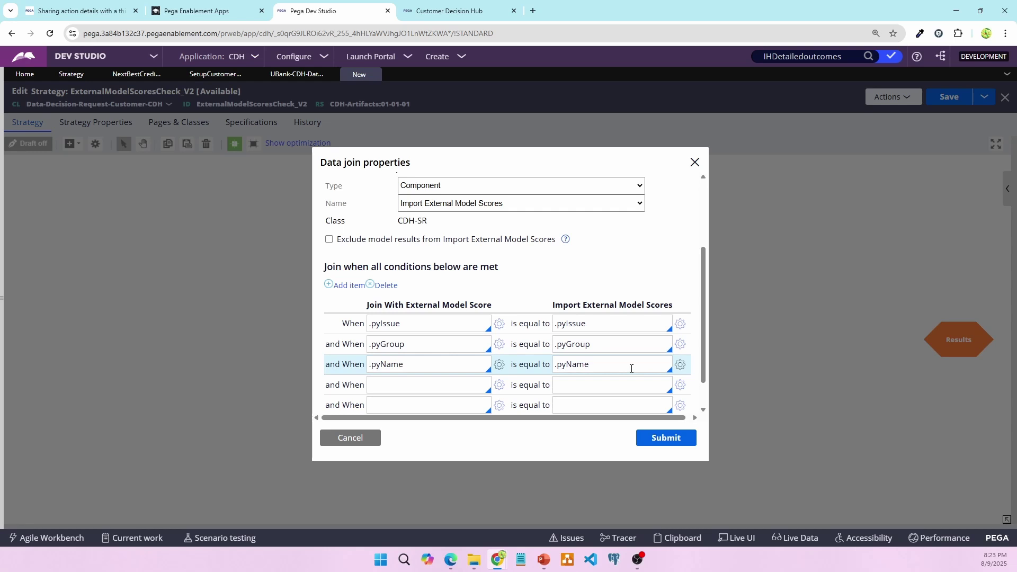
Set the fourth join condition to match .pyTreatment with .pyTreatment.
{"action": "left_click", "coordinate": [413, 389]}
{"action": "type", "text": ".p"}
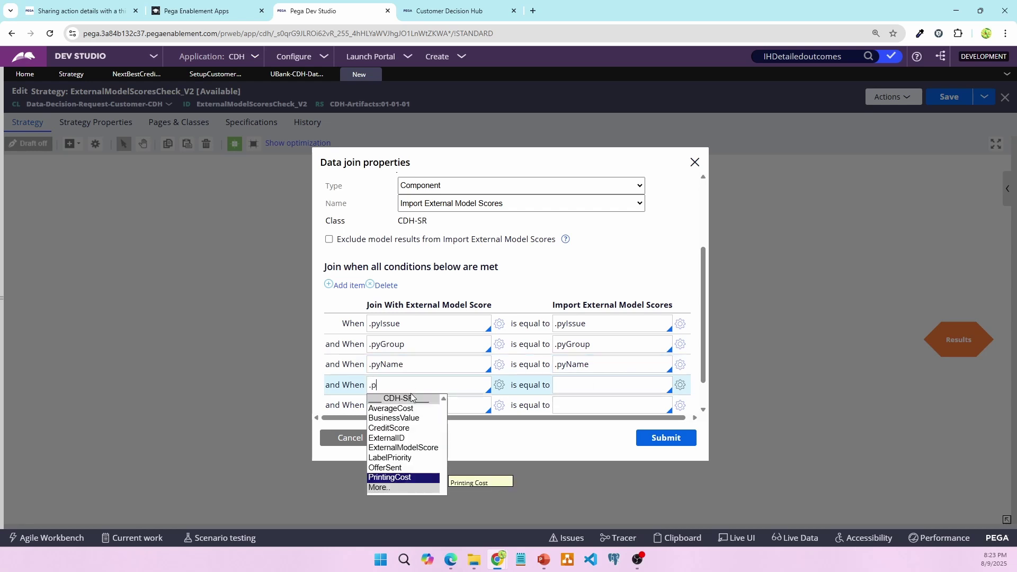
{"action": "type", "text": "yTrea"}
{"action": "type", "text": "mn"}
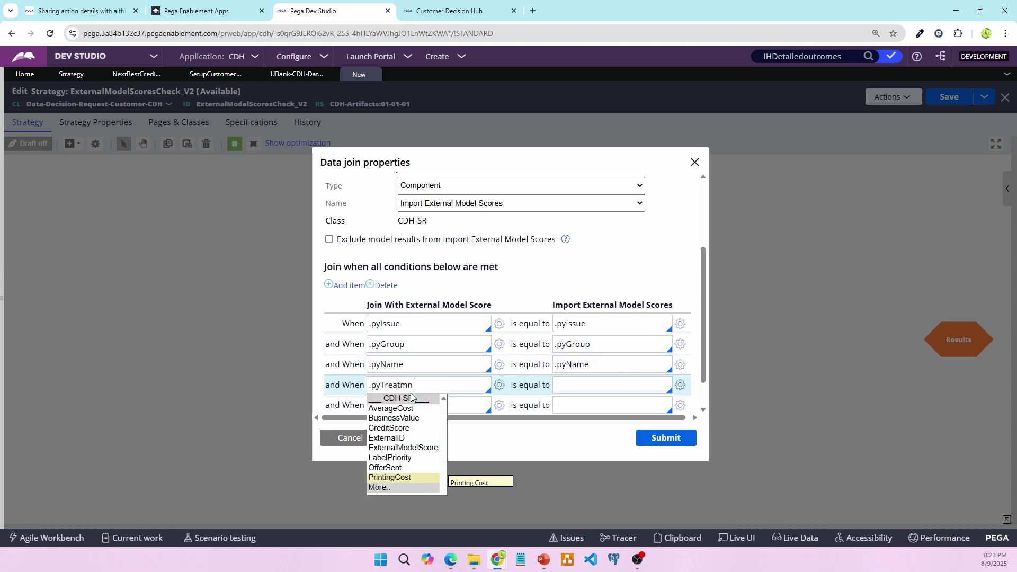
{"action": "type", "text": "nt"}
{"action": "key", "text": "ctrl+a"}
{"action": "key", "text": "ctrl+c"}
{"action": "key", "text": "Tab"}
{"action": "key", "text": "Tab"}
{"action": "key", "text": "ctrl+v"}
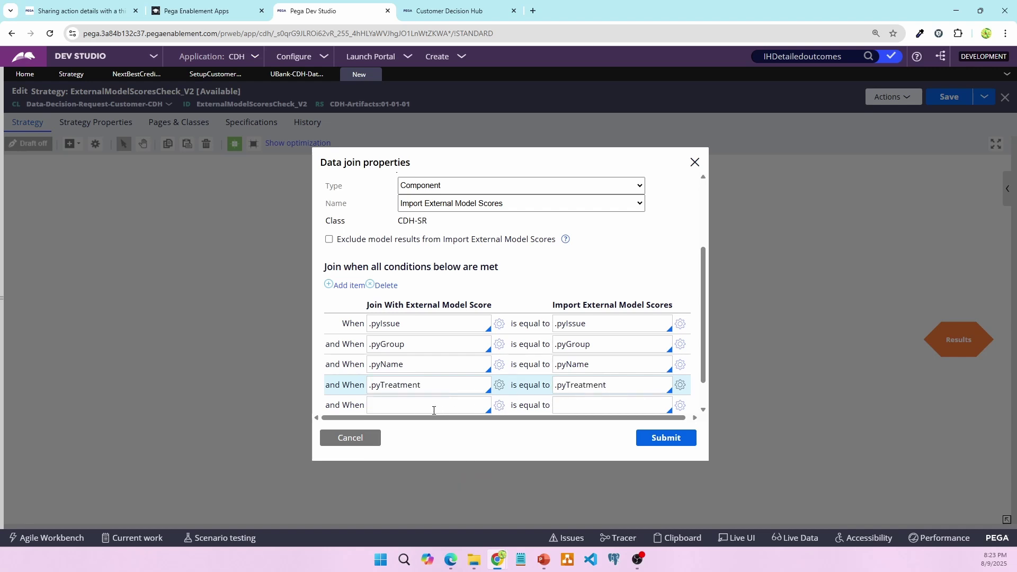
Set the fifth join condition to match .pySubjectID with .pySubjectID.
{"action": "left_click", "coordinate": [433, 410]}
{"action": "type", "text": ".pySubjectID"}
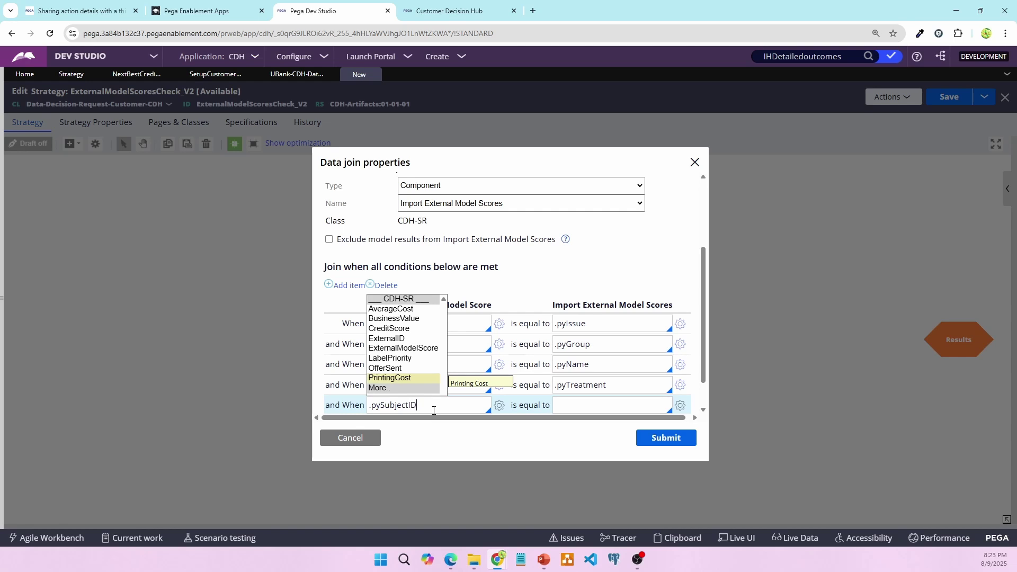
{"action": "key", "text": "ctrl+a"}
{"action": "key", "text": "ctrl+c"}
{"action": "left_click", "coordinate": [583, 402]}
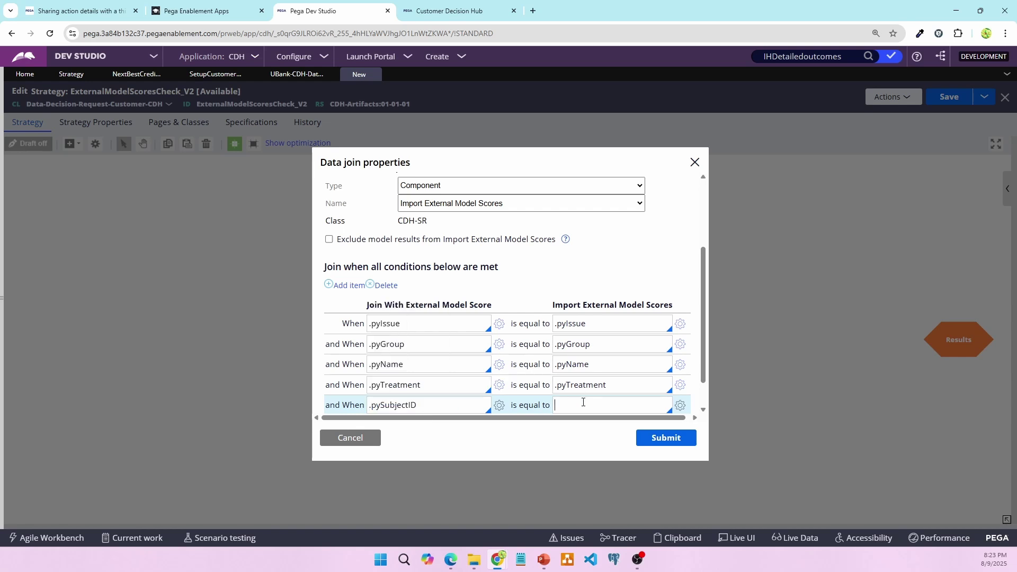
{"action": "key", "text": "ctrl+v"}
Add a properties mapping that sets .ExternalModelScore equal to the source's .ExternalModelScore, and submit the Data Join properties.
{"action": "scroll", "coordinate": [493, 376], "scroll_direction": "up", "scroll_amount": 3}
{"action": "left_click", "coordinate": [492, 252]}
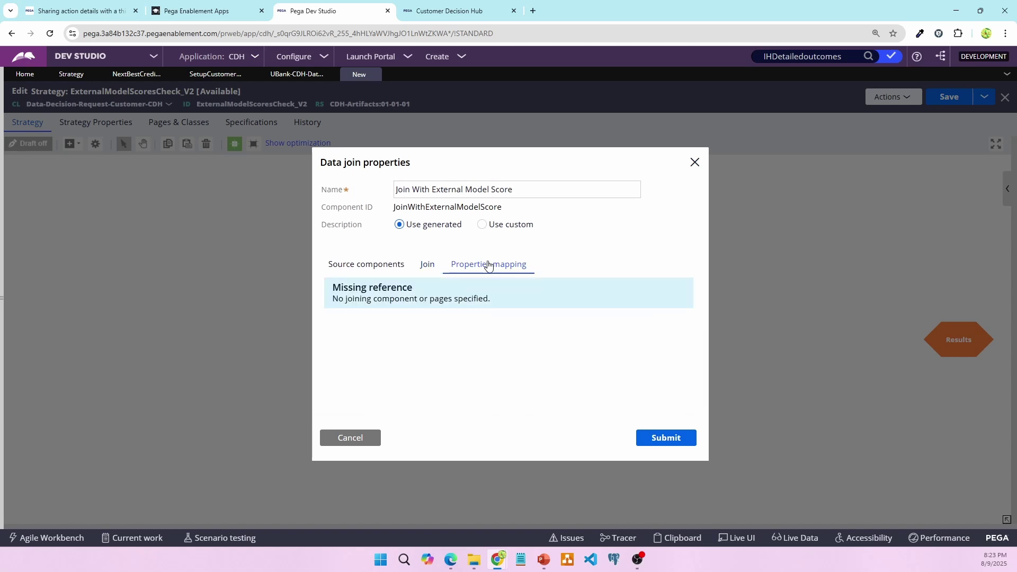
{"action": "left_click", "coordinate": [451, 559]}
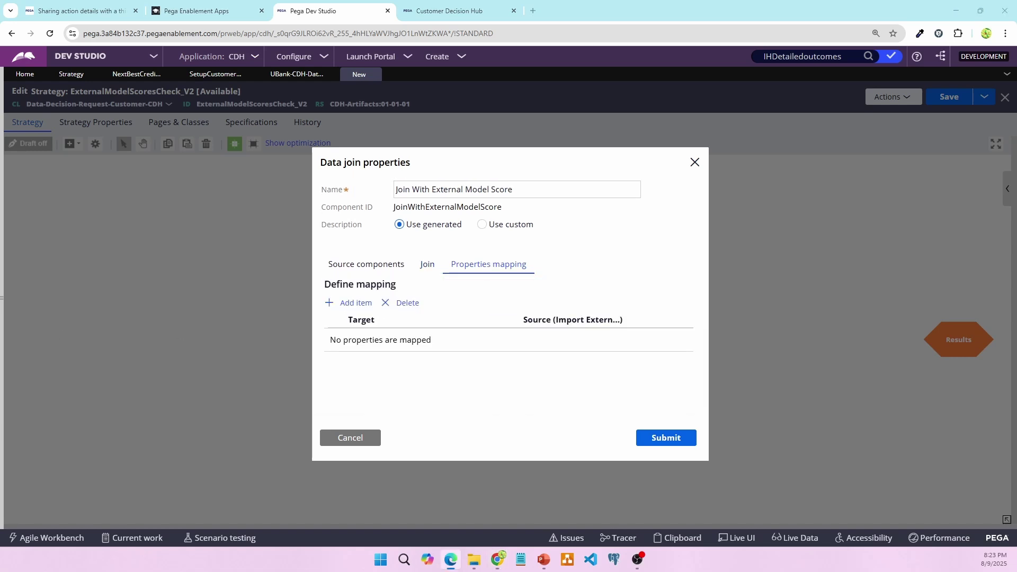
{"action": "left_click", "coordinate": [334, 302]}
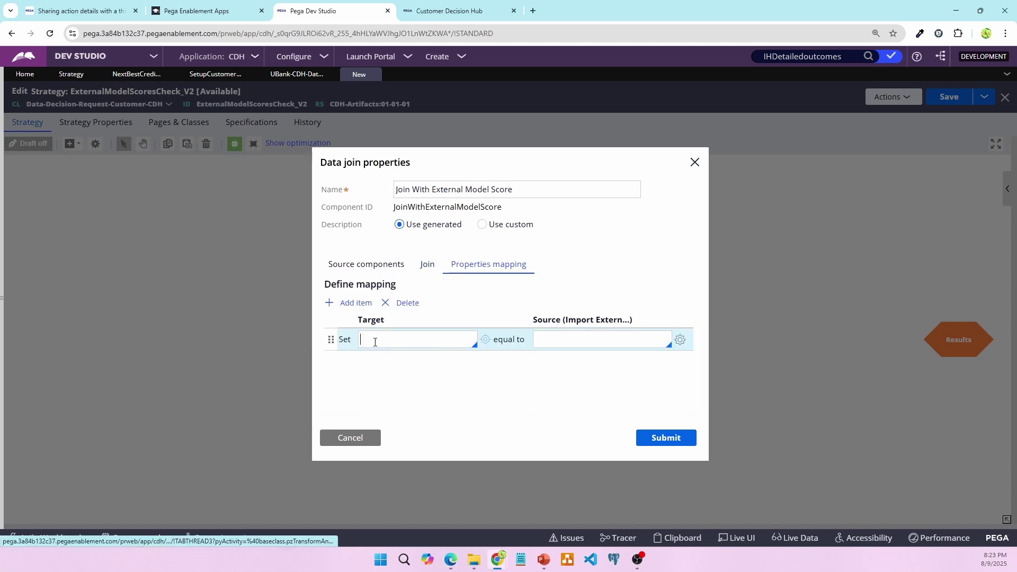
{"action": "type", "text": ".Exter"}
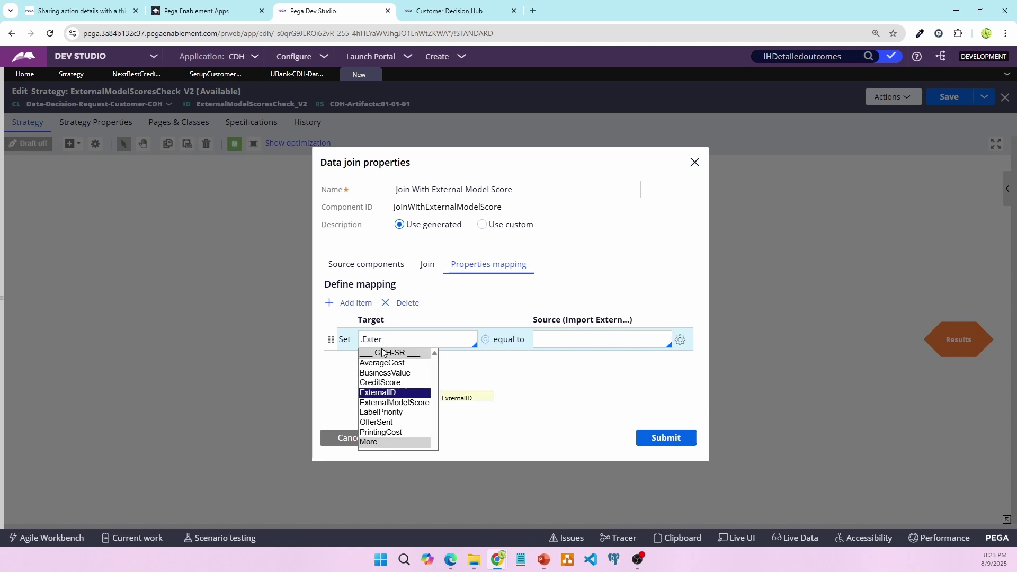
{"action": "key", "text": "Down"}
{"action": "key", "text": "Return"}
{"action": "key", "text": "ctrl+a"}
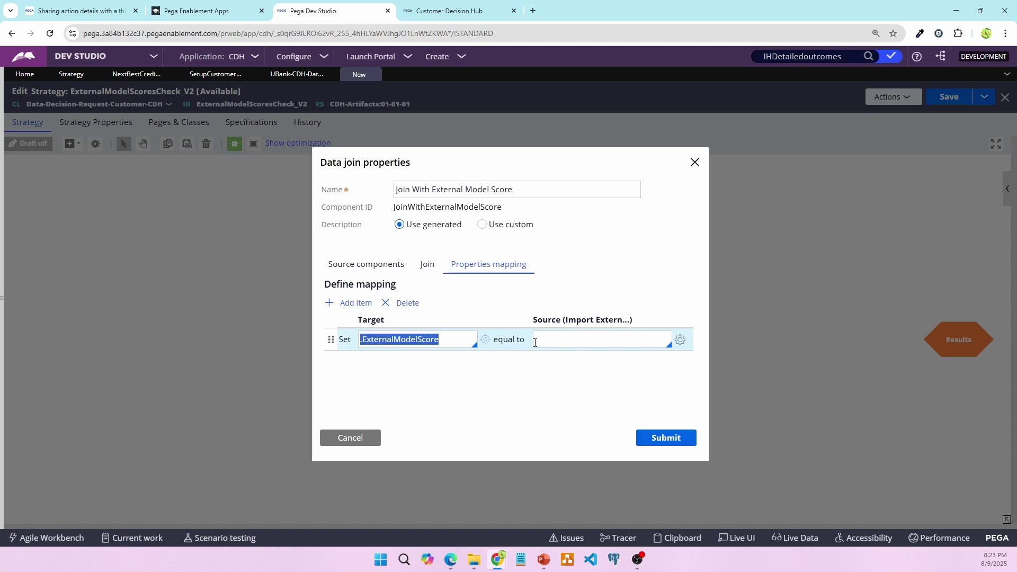
{"action": "key", "text": "ctrl+c"}
{"action": "left_click", "coordinate": [615, 343]}
{"action": "key", "text": "ctrl+v"}
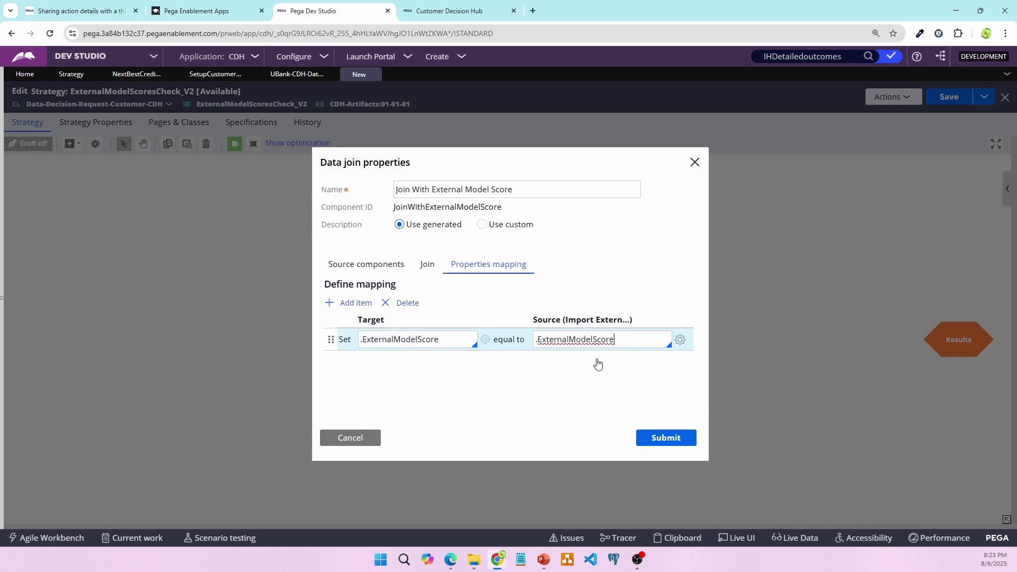
{"action": "left_click", "coordinate": [428, 263]}
{"action": "left_click", "coordinate": [672, 439]}
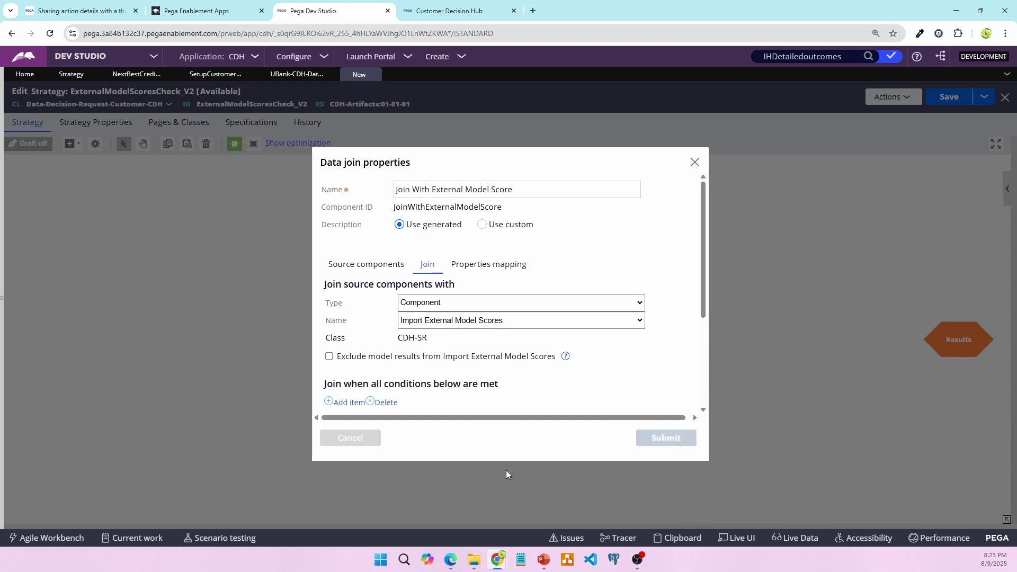
{"action": "key", "text": "alt+Tab"}
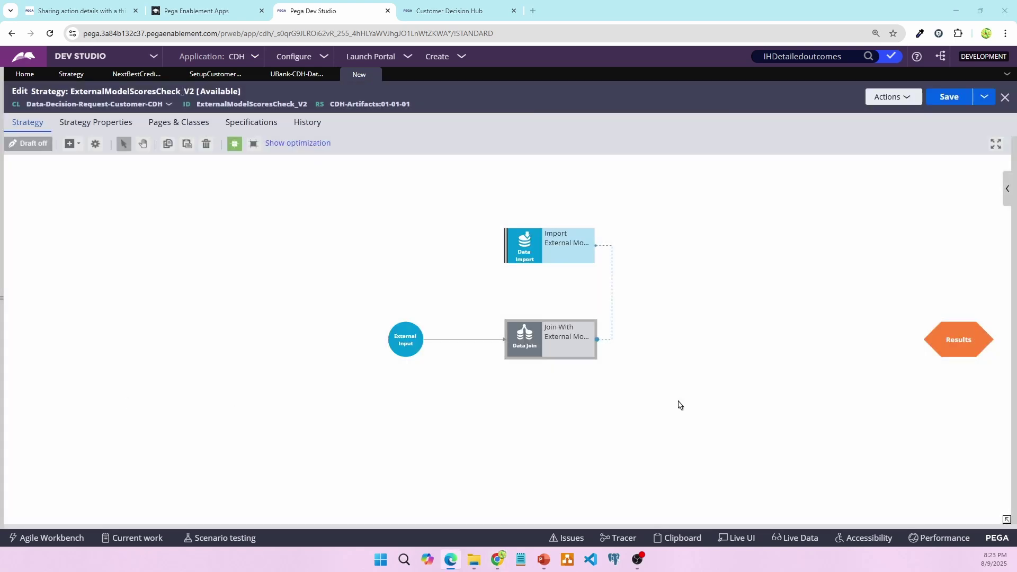
Add a Prioritize component between the Data Join and Results, and connect the Data Join to it.
{"action": "left_click", "coordinate": [143, 143]}
{"action": "left_click_drag", "start_coordinate": [313, 285], "coordinate": [177, 285]}
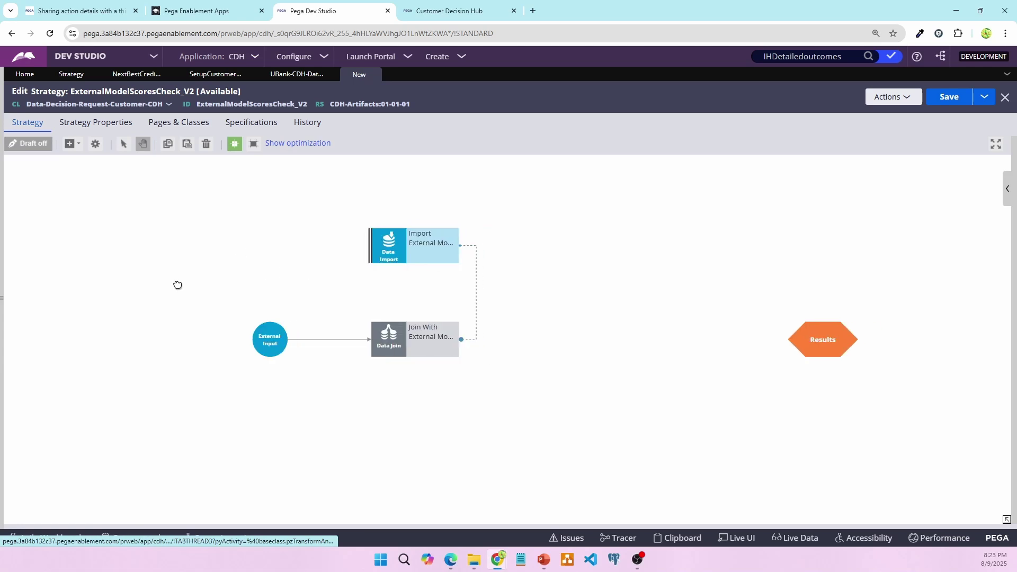
{"action": "right_click", "coordinate": [566, 319]}
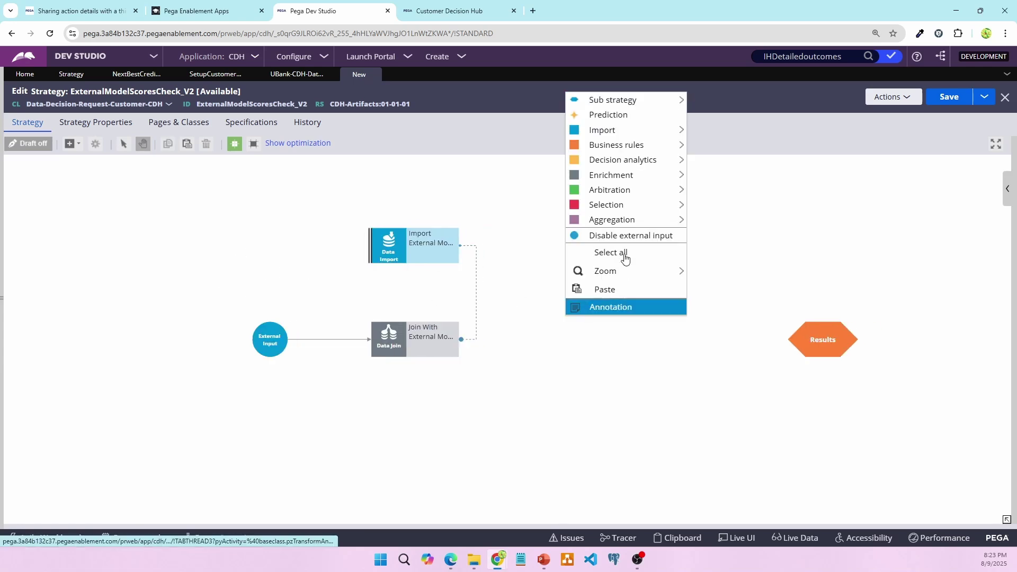
{"action": "left_click", "coordinate": [728, 260]}
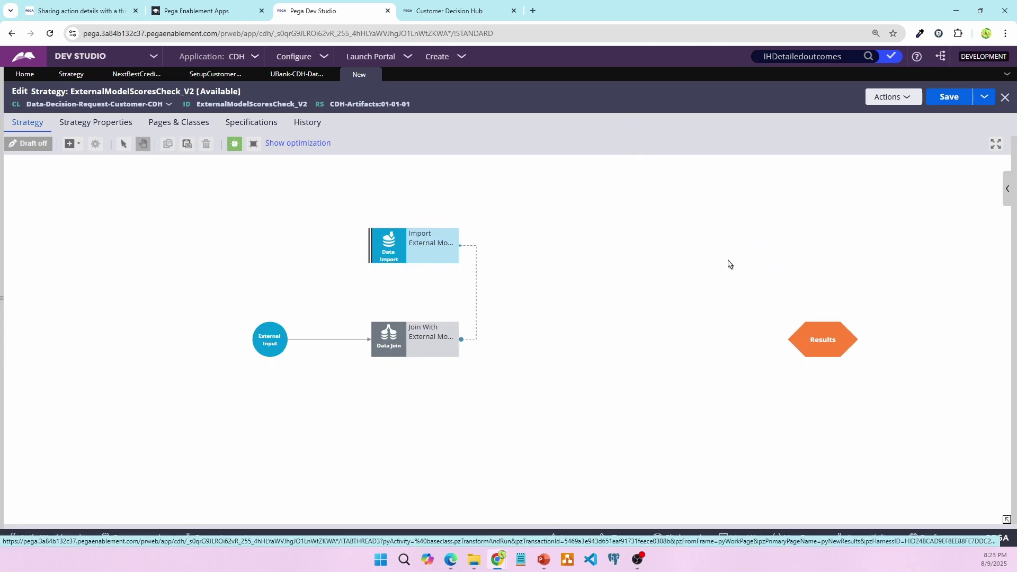
{"action": "left_click_drag", "start_coordinate": [463, 339], "coordinate": [591, 339]}
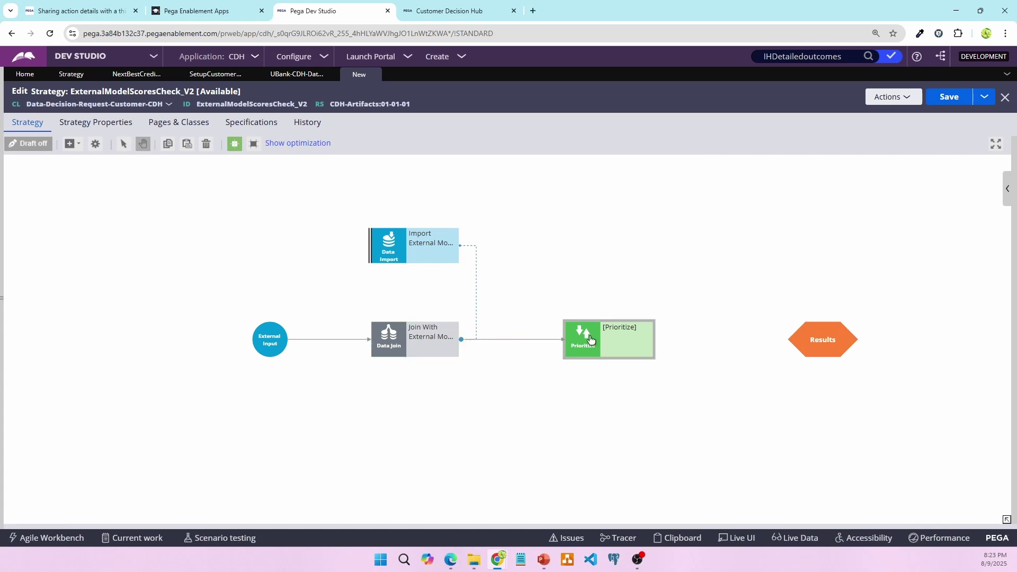
Set the Prioritize expression to .ExternalModelScore with all results output, and submit the properties.
{"action": "left_click", "coordinate": [616, 340]}
{"action": "double_click", "coordinate": [617, 344]}
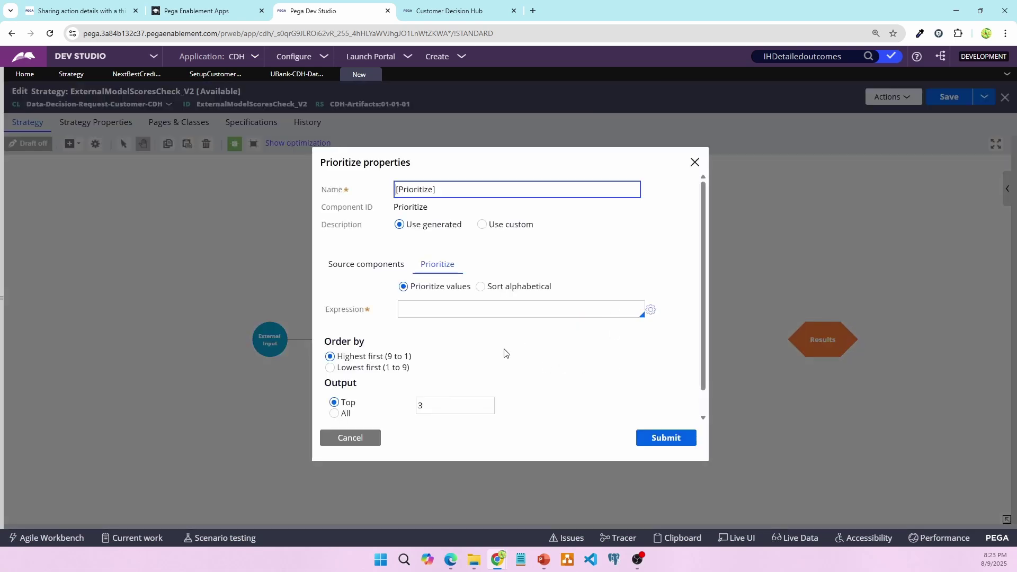
{"action": "left_click", "coordinate": [489, 315]}
{"action": "type", "text": ".Ex"}
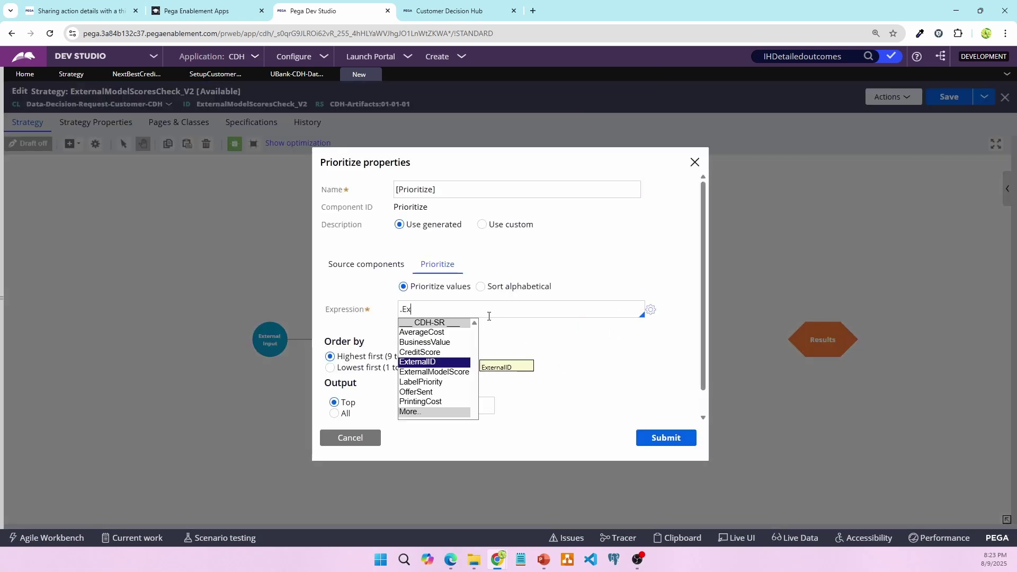
{"action": "key", "text": "Down"}
{"action": "key", "text": "Return"}
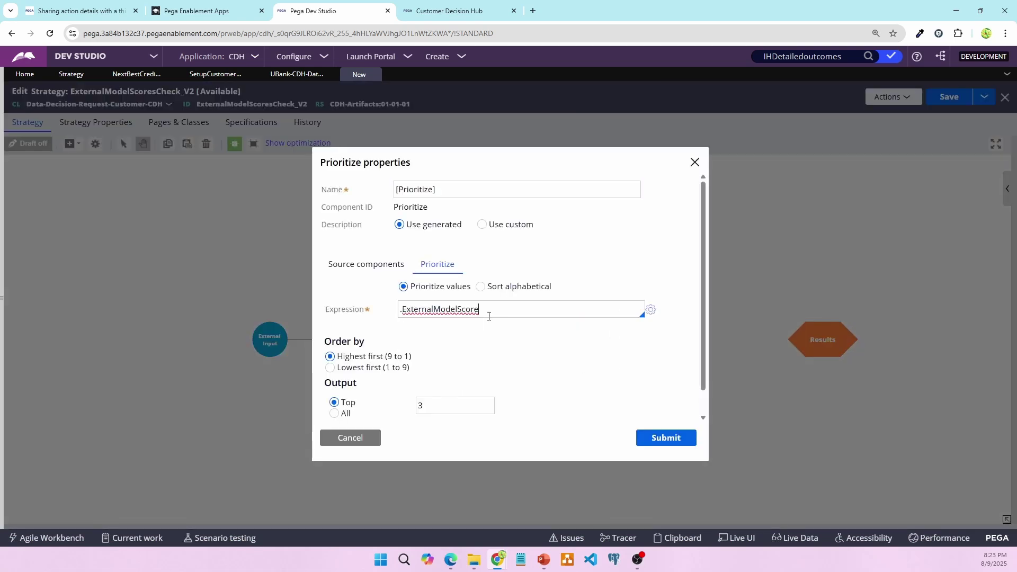
{"action": "left_click", "coordinate": [335, 413]}
{"action": "left_click", "coordinate": [662, 443]}
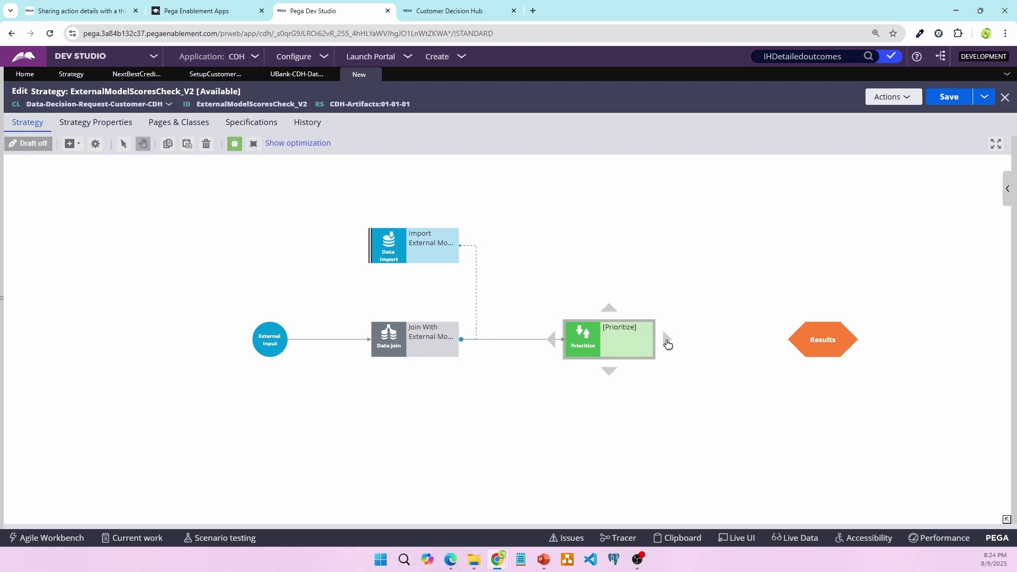
Connect the Prioritize component to Results and rename it "Prioritize on External Model score".
{"action": "left_click_drag", "start_coordinate": [665, 341], "coordinate": [795, 339]}
{"action": "left_click", "coordinate": [609, 340]}
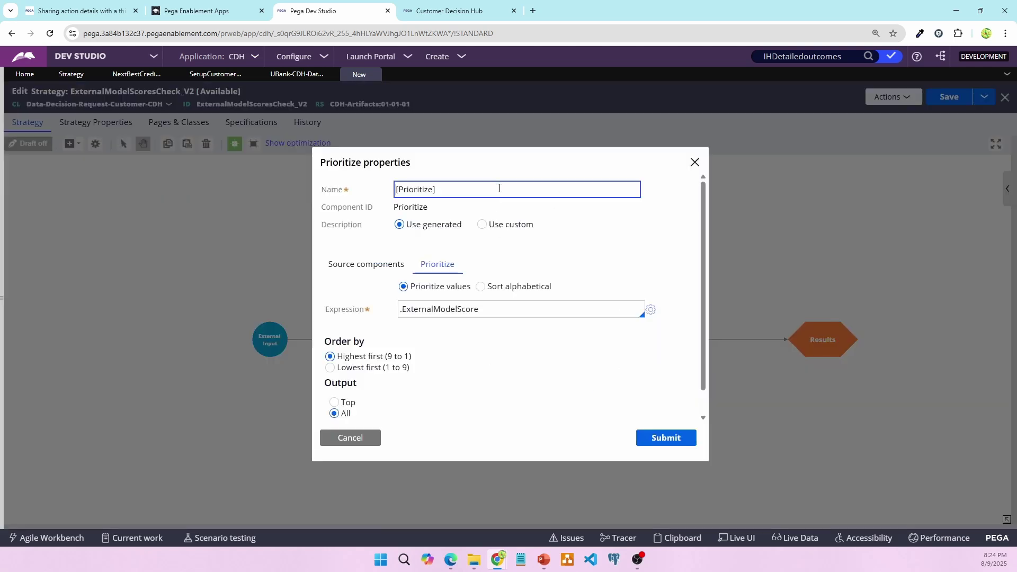
{"action": "left_click", "coordinate": [499, 188]}
{"action": "key", "text": "BackSpace"}
{"action": "type", "text": "on E"}
{"action": "key", "text": "Delete"}
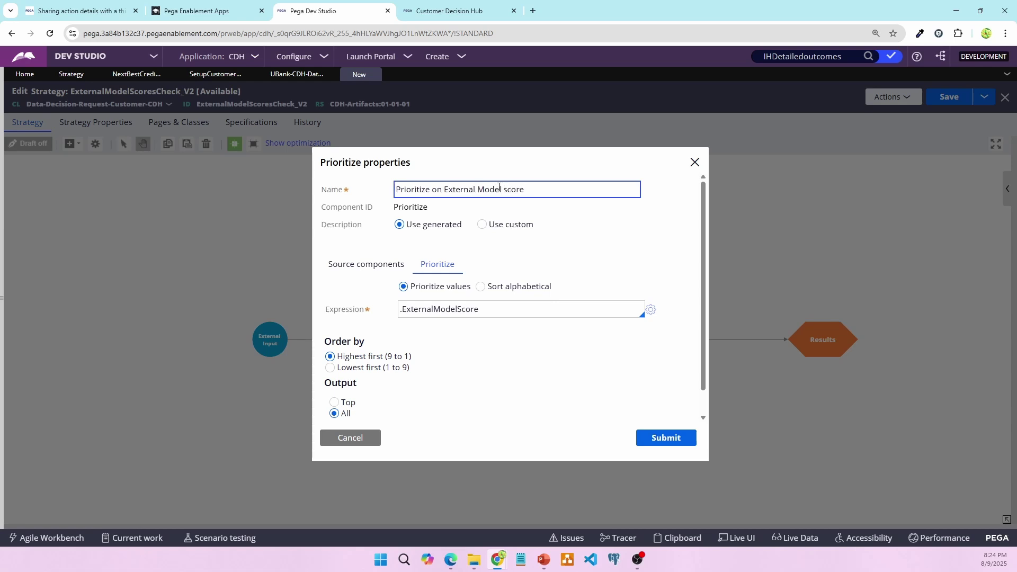
{"action": "key", "text": "Tab"}
{"action": "left_click", "coordinate": [498, 170]}
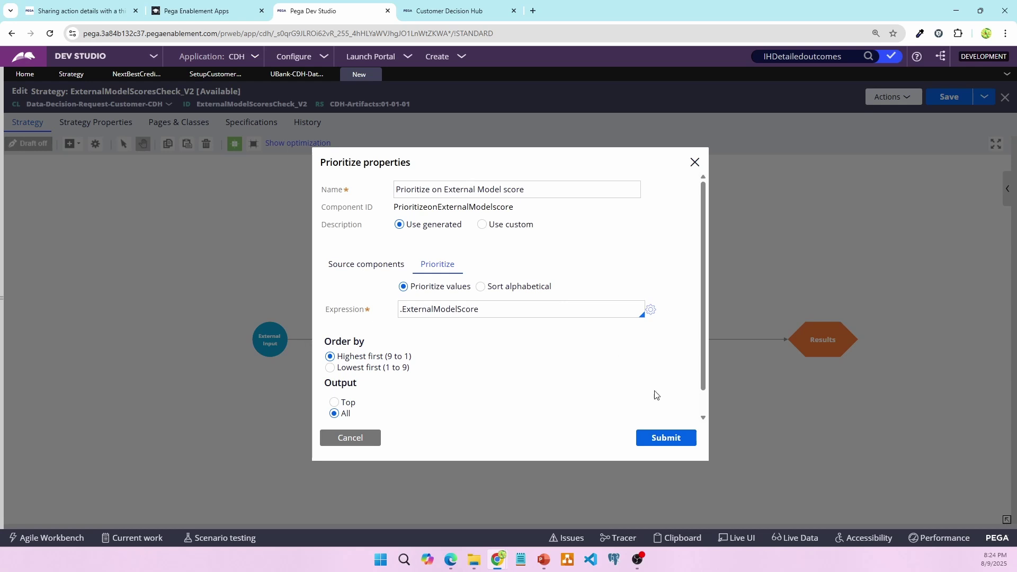
{"action": "left_click", "coordinate": [665, 438]}
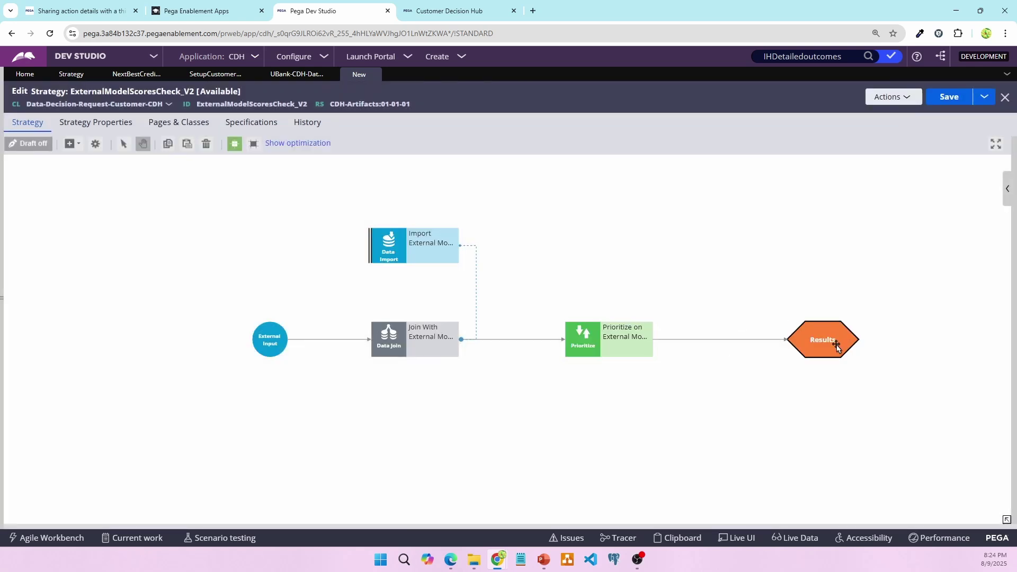
Move Results closer to the Prioritize component and save the strategy.
{"action": "left_click_drag", "start_coordinate": [834, 342], "coordinate": [785, 345]}
{"action": "left_click", "coordinate": [949, 96]}
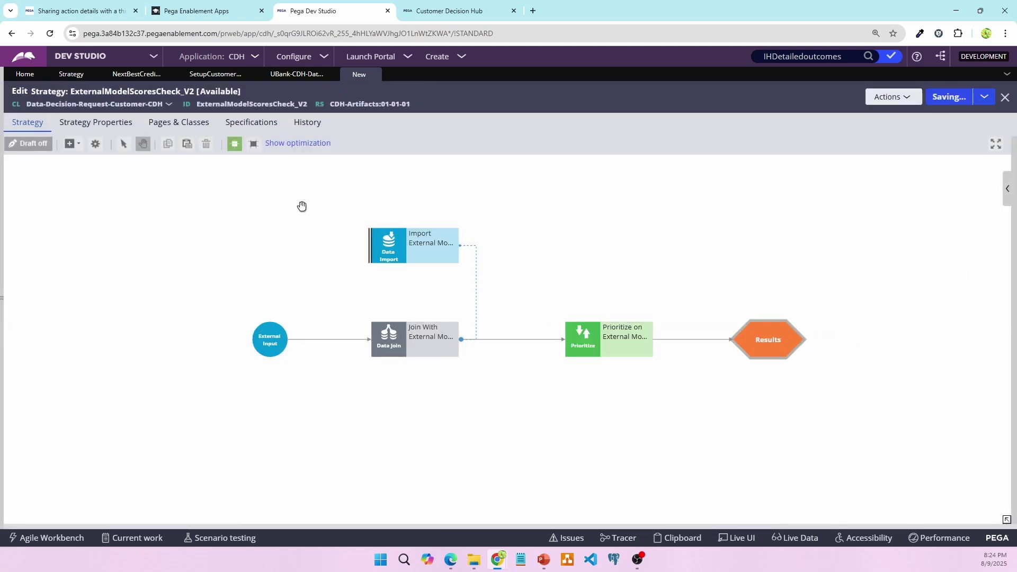
Copy the strategy ID ExternalModelScoresCheck_V2 from the rule header.
{"action": "double_click", "coordinate": [270, 105]}
{"action": "double_click", "coordinate": [269, 105]}
{"action": "key", "text": "ctrl+c"}
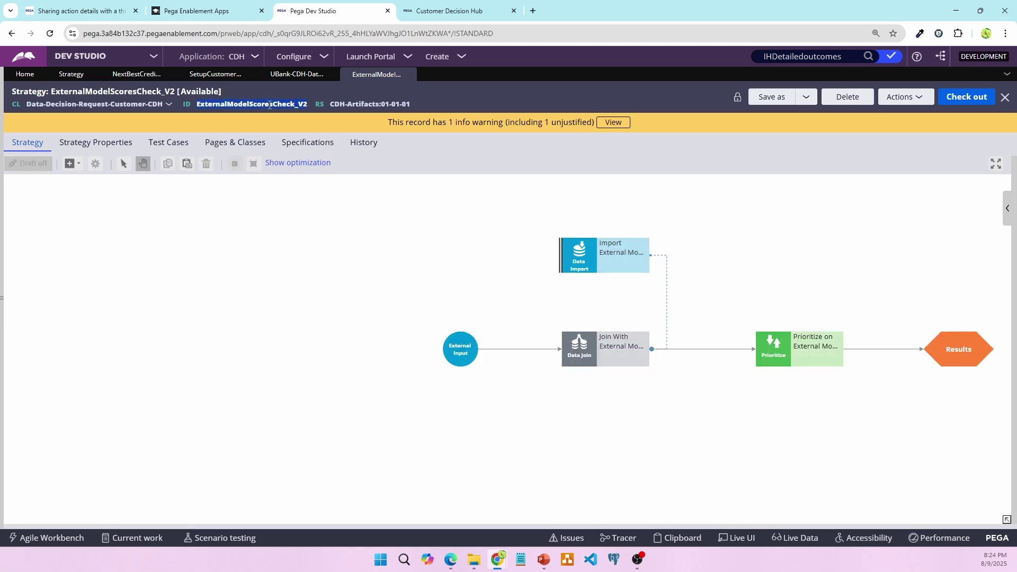
In the NextBestCreditCard_V3 strategy, delete the connector from the offer-sent-previously sub-strategy to the group's output.
{"action": "left_click", "coordinate": [137, 75]}
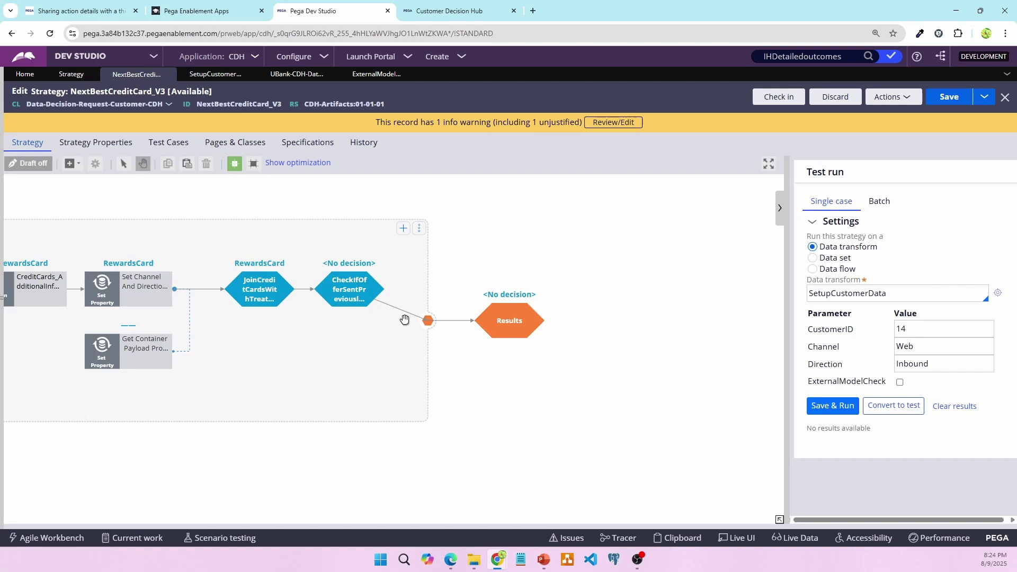
{"action": "left_click", "coordinate": [404, 318]}
{"action": "key", "text": "Delete"}
Add a Sub Strategy component after the offer-sent-previously check and connect it between that check and the group's output.
{"action": "right_click", "coordinate": [361, 335]}
{"action": "mouse_move", "coordinate": [418, 340]}
{"action": "left_click", "coordinate": [500, 341]}
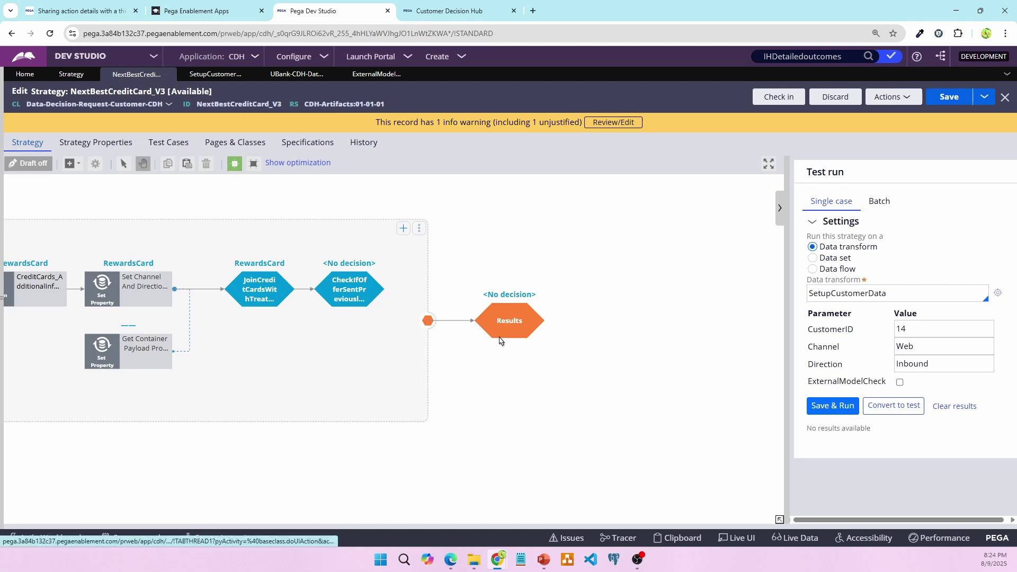
{"action": "left_click_drag", "start_coordinate": [406, 342], "coordinate": [514, 319]}
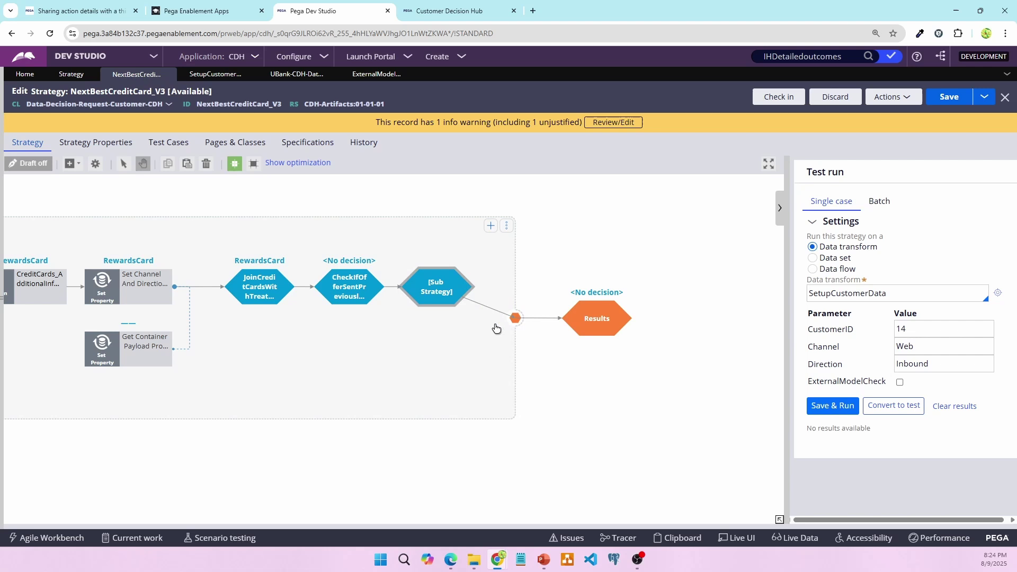
Set the new sub-strategy's external strategy to ExternalModelScoresCheck_V2 on the current page and submit.
{"action": "double_click", "coordinate": [455, 288]}
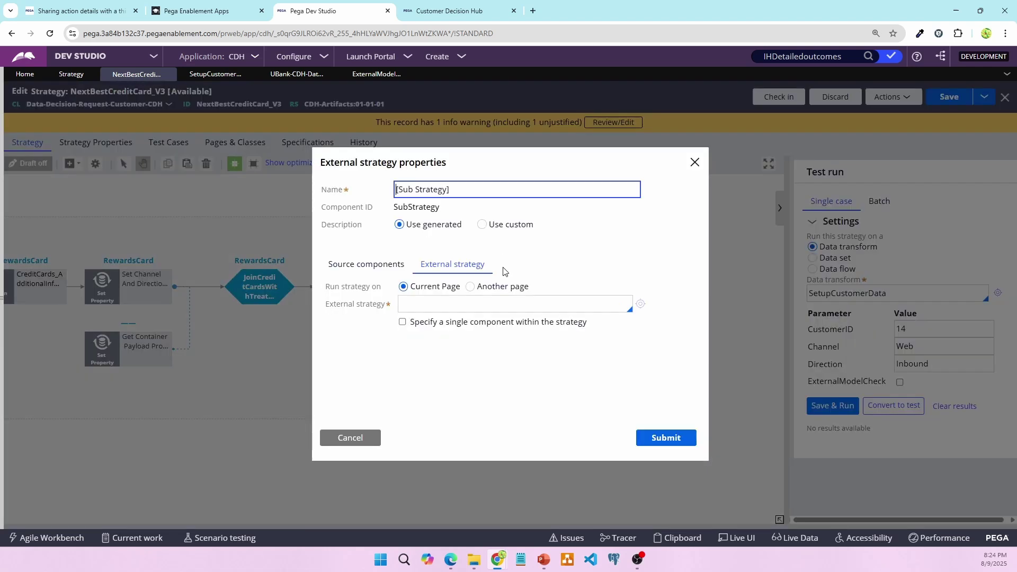
{"action": "left_click", "coordinate": [438, 298]}
{"action": "key", "text": "ctrl+v"}
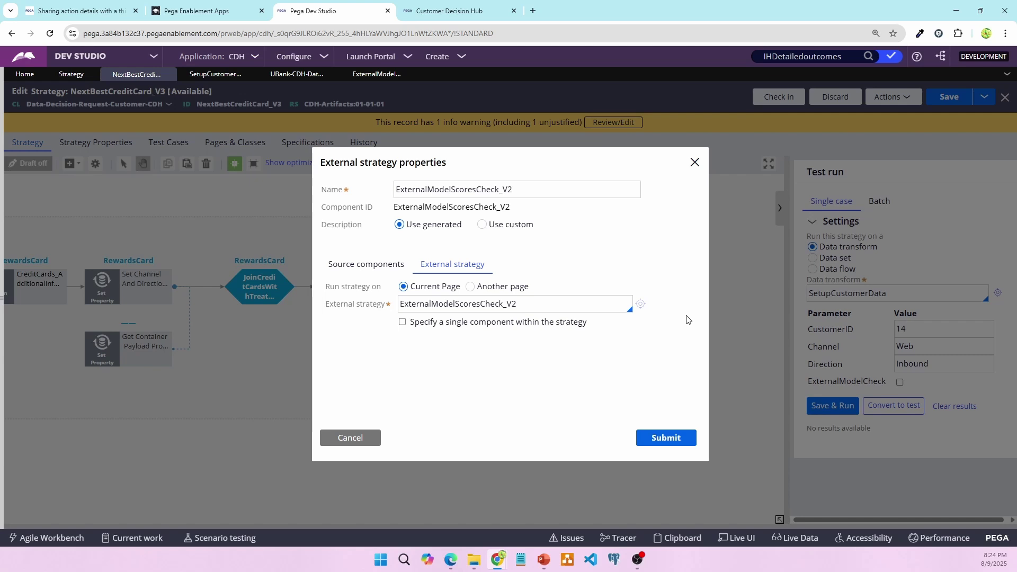
{"action": "left_click", "coordinate": [659, 440]}
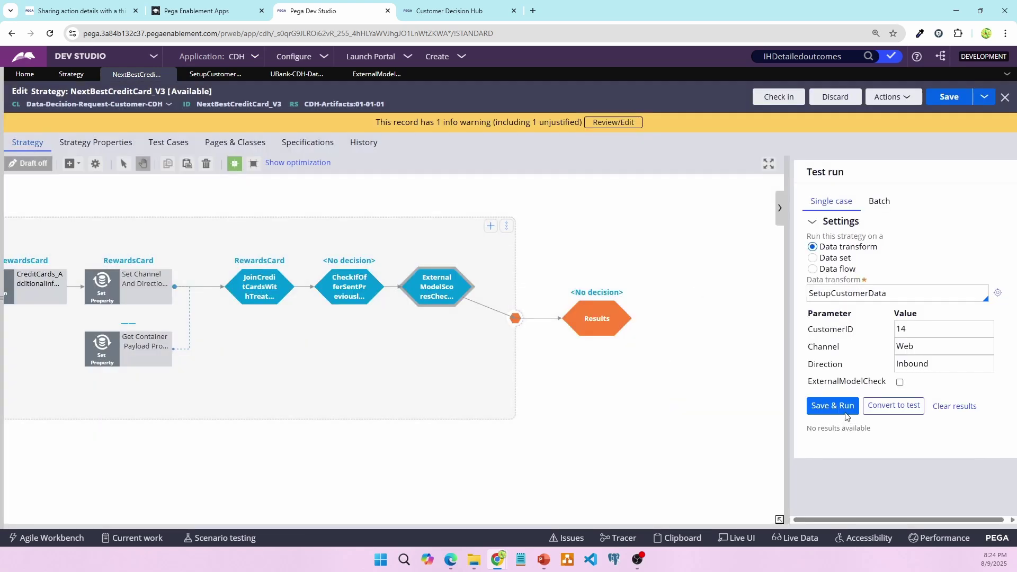
Enter a different test customer's ID in the test run settings, save and run the strategy, and inspect the Results component's output.
{"action": "double_click", "coordinate": [922, 325]}
{"action": "type", "text": "1"}
{"action": "left_click", "coordinate": [833, 409]}
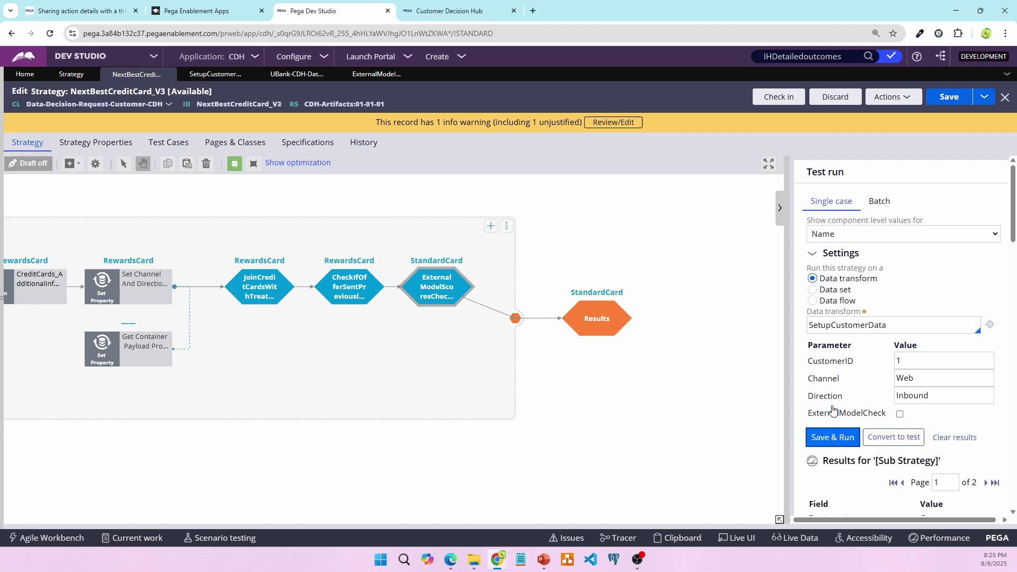
{"action": "left_click", "coordinate": [589, 302]}
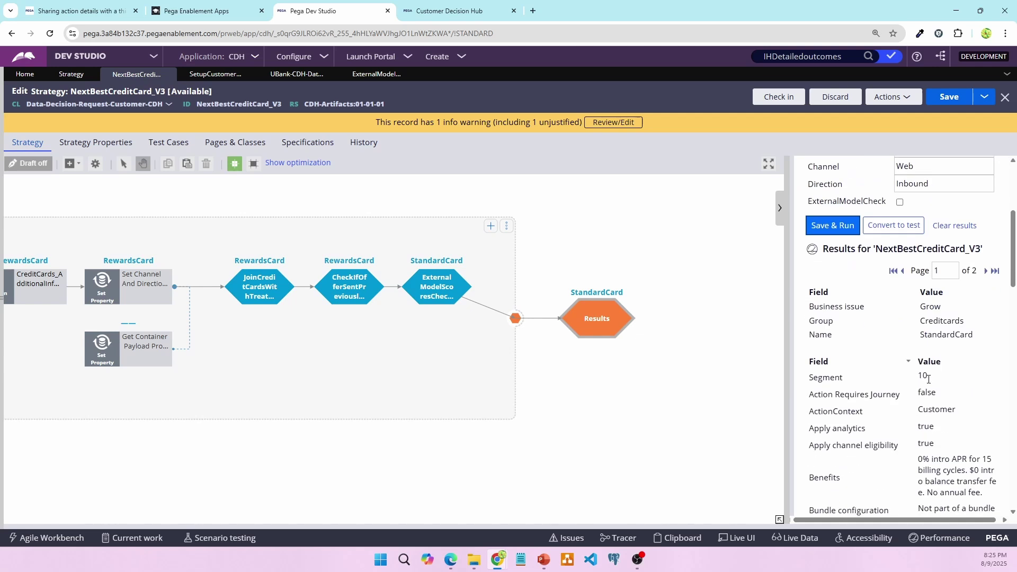
Examine the ExternalModelScore value of both actions across the two pages of the Results component's output.
{"action": "scroll", "coordinate": [928, 381], "scroll_direction": "down", "scroll_amount": 7}
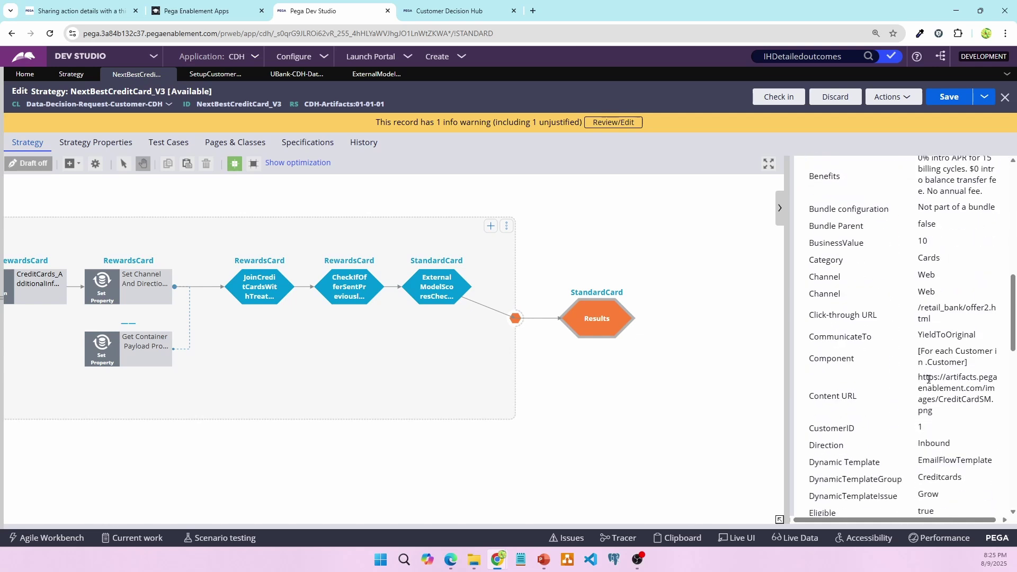
{"action": "scroll", "coordinate": [927, 379], "scroll_direction": "down", "scroll_amount": 1}
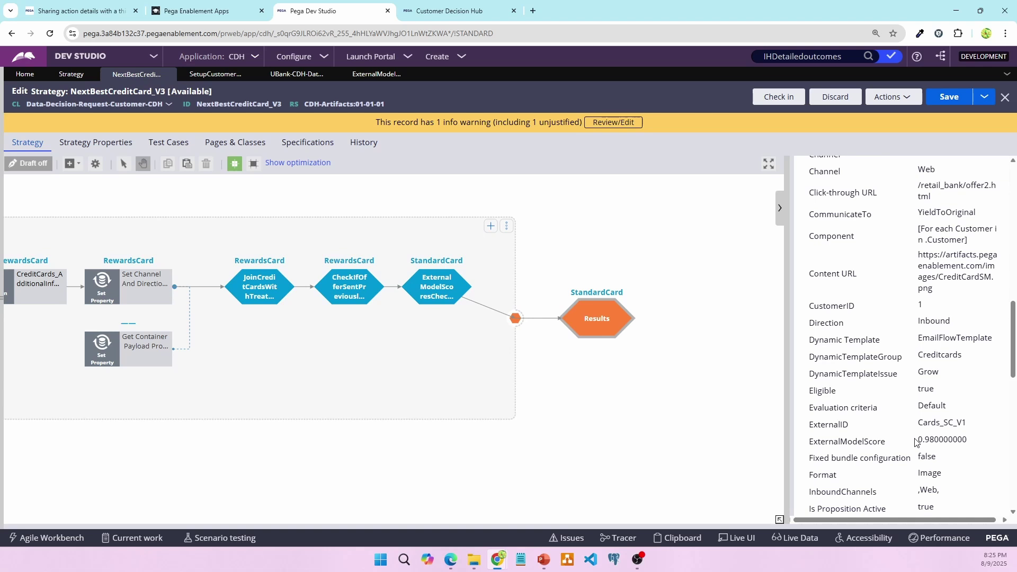
{"action": "left_click_drag", "start_coordinate": [915, 443], "coordinate": [983, 444]}
{"action": "scroll", "coordinate": [932, 350], "scroll_direction": "up", "scroll_amount": 7}
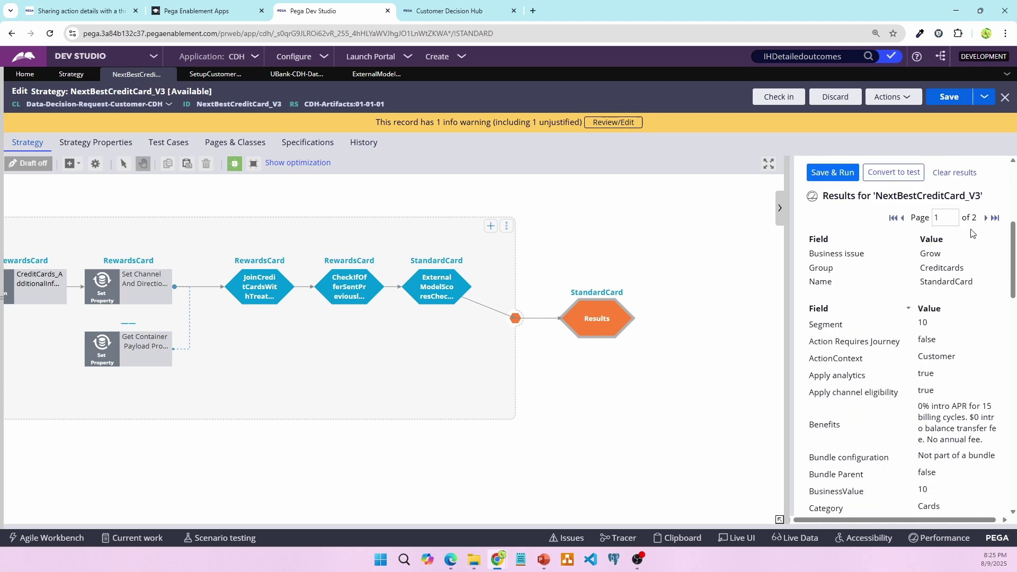
{"action": "left_click", "coordinate": [987, 219]}
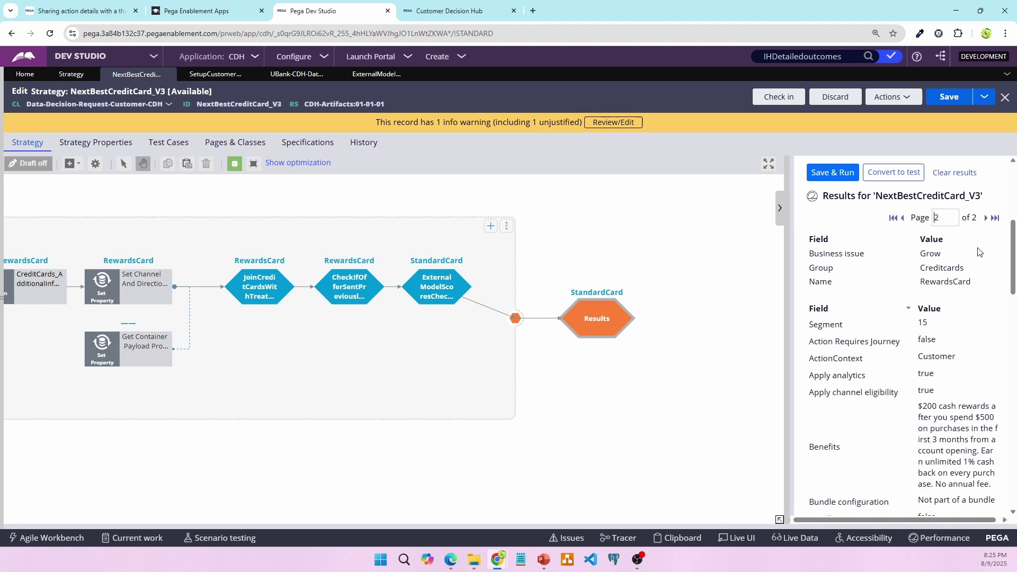
{"action": "scroll", "coordinate": [979, 275], "scroll_direction": "down", "scroll_amount": 6}
{"action": "scroll", "coordinate": [979, 275], "scroll_direction": "down", "scroll_amount": 1}
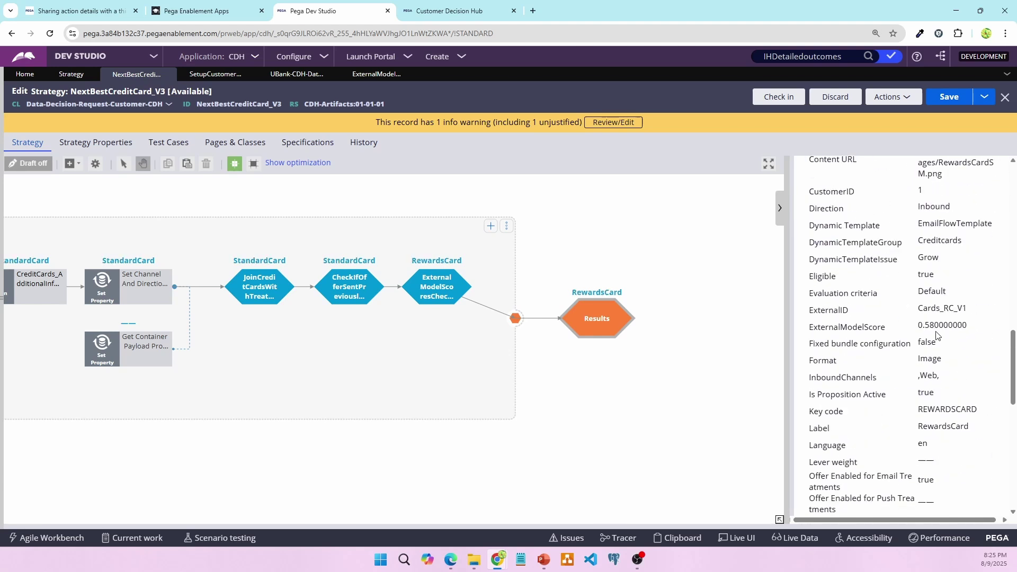
{"action": "double_click", "coordinate": [918, 329]}
Compare the top-ranked action output by the CheckIfOfferSentPreviously_V2 sub-strategy with the one output by ExternalModelScoresCheck_V2.
{"action": "left_click", "coordinate": [349, 281]}
{"action": "scroll", "coordinate": [879, 324], "scroll_direction": "up", "scroll_amount": 6}
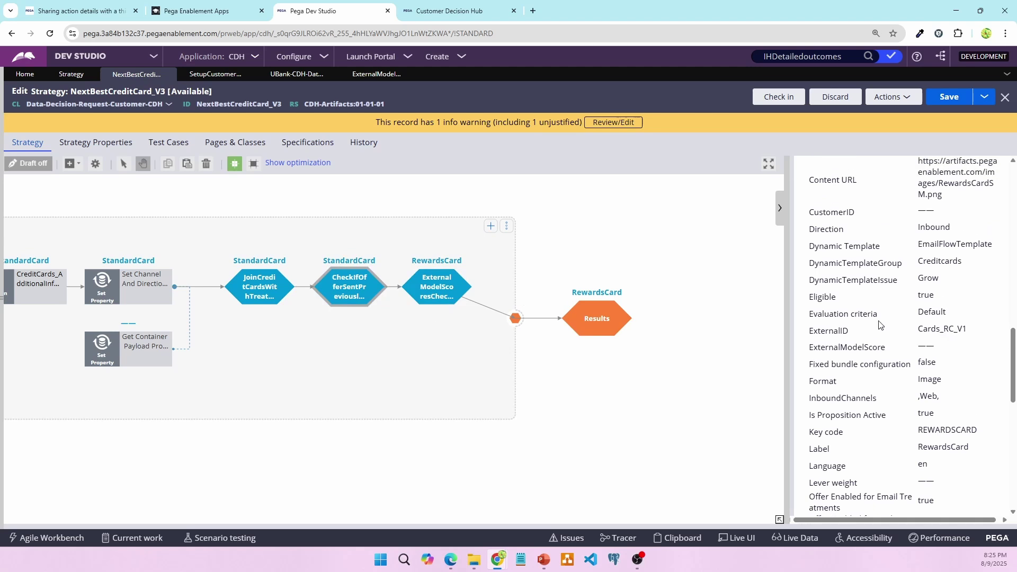
{"action": "scroll", "coordinate": [879, 325], "scroll_direction": "up", "scroll_amount": 5}
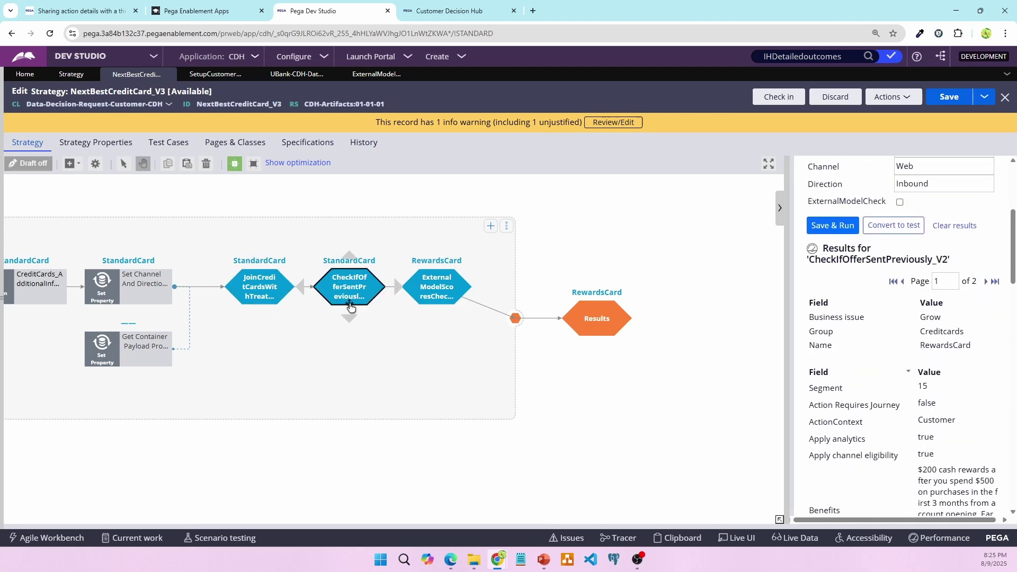
{"action": "left_click", "coordinate": [438, 294]}
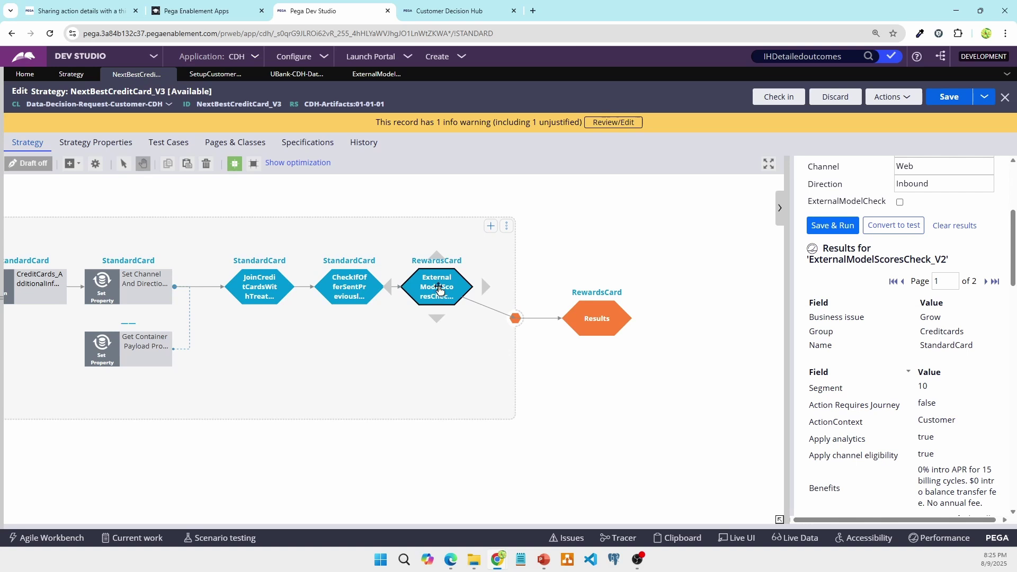
{"action": "left_click", "coordinate": [424, 292]}
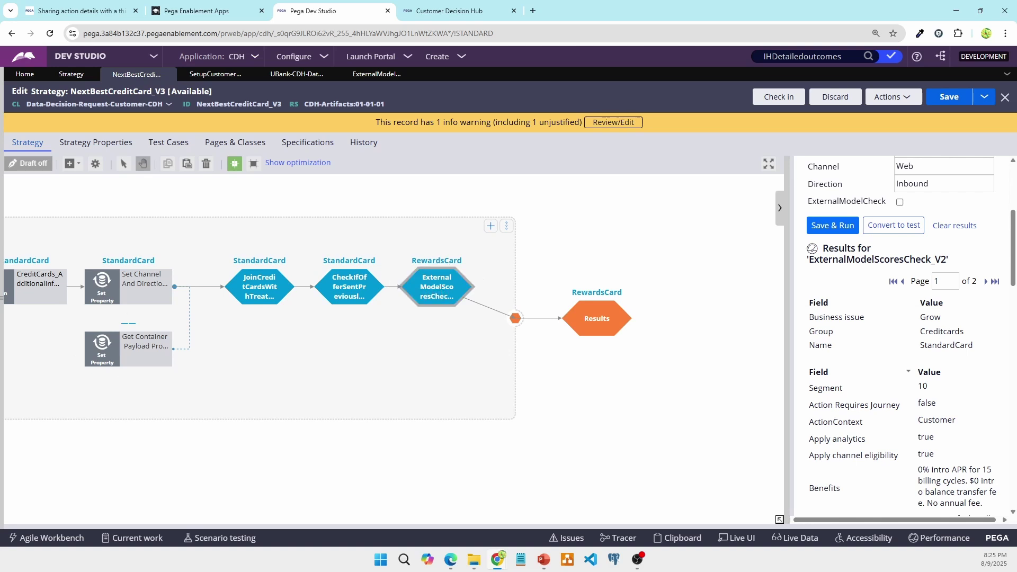
{"action": "key", "text": "alt+Tab"}
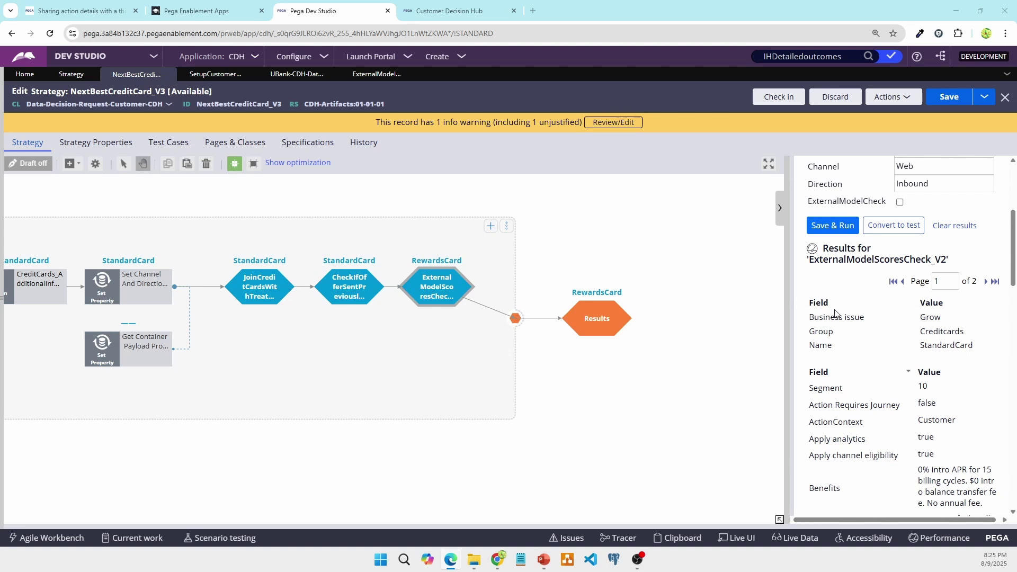
{"action": "mouse_move", "coordinate": [635, 562]}
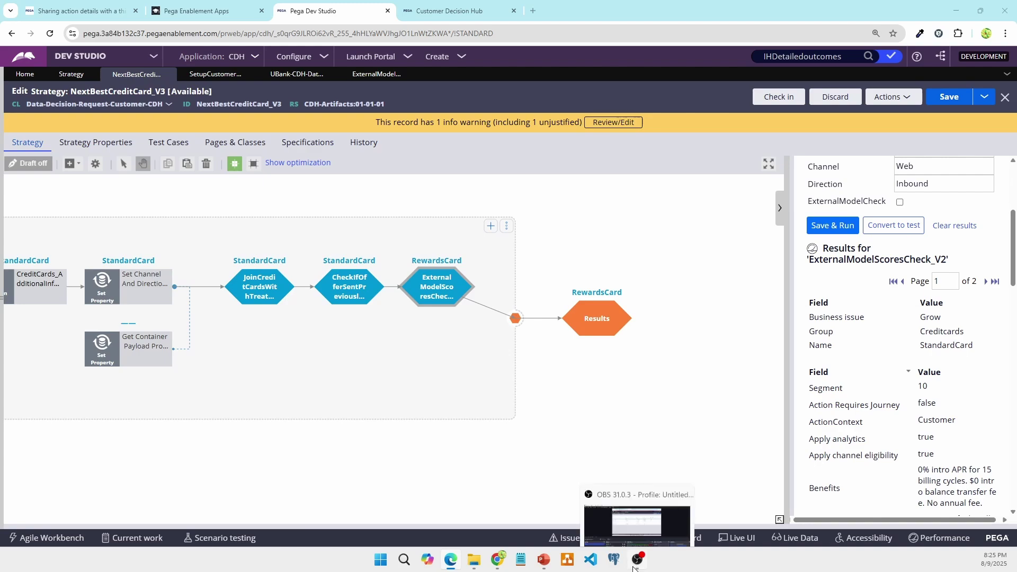